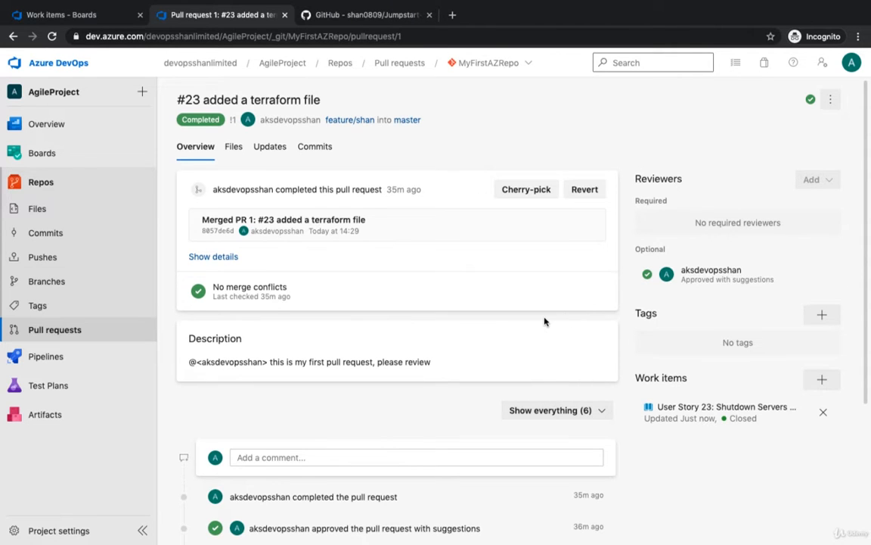
# Step: Review the completed pull request's activity history, including its approvals and commit
pyautogui.scroll(-3, 545, 320)
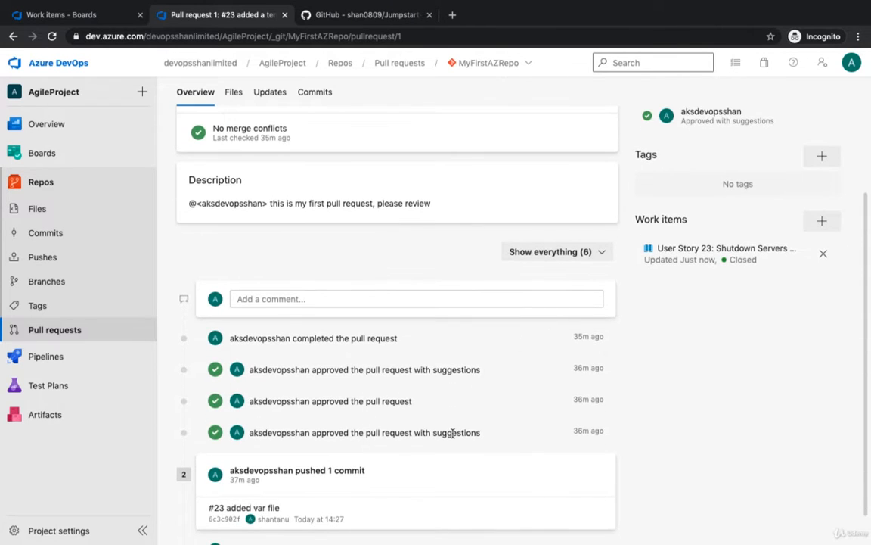
pyautogui.scroll(-1, 452, 432)
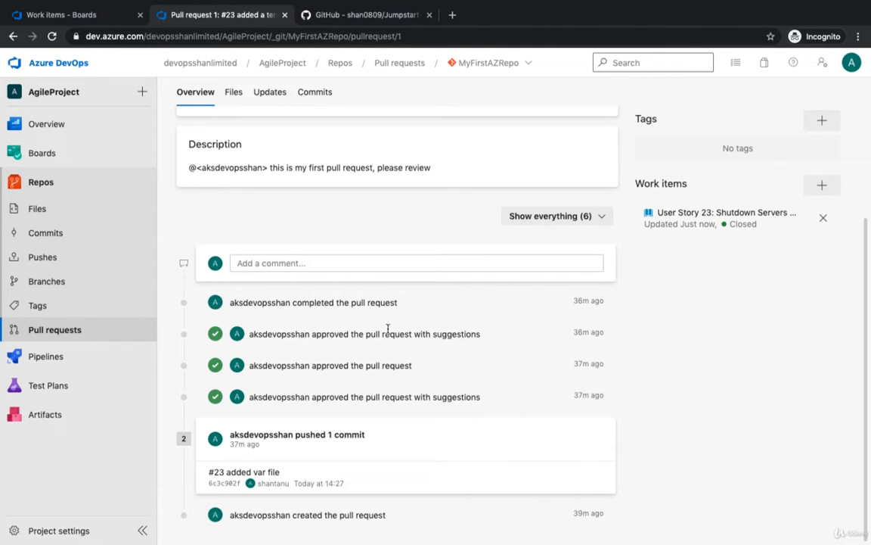
pyautogui.doubleClick(343, 303)
pyautogui.scroll(1, 390, 332)
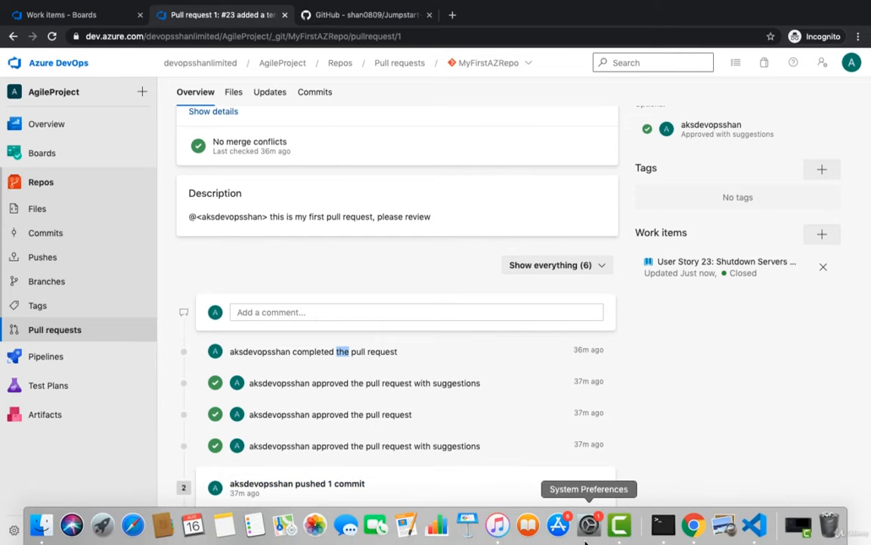
# Step: Open the master branch's files from the repository's branches and check which branches are available
pyautogui.click(82, 278)
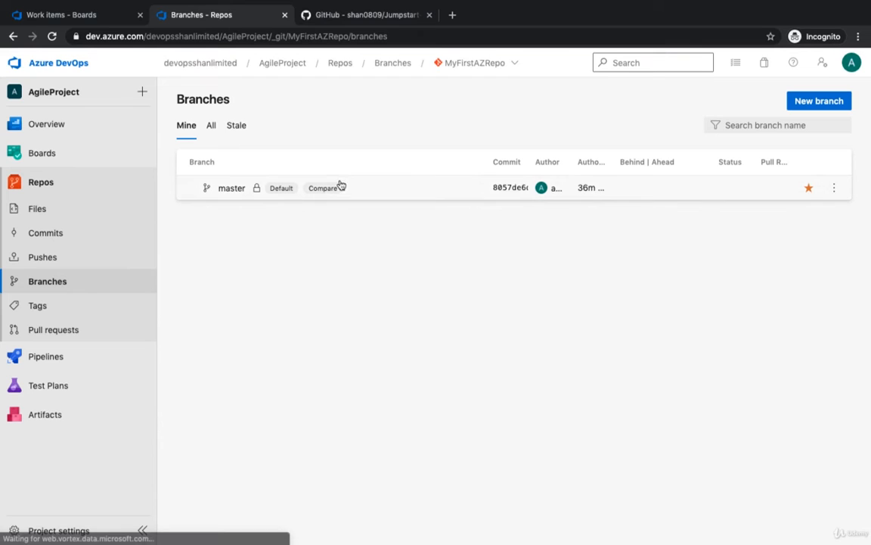
pyautogui.click(411, 189)
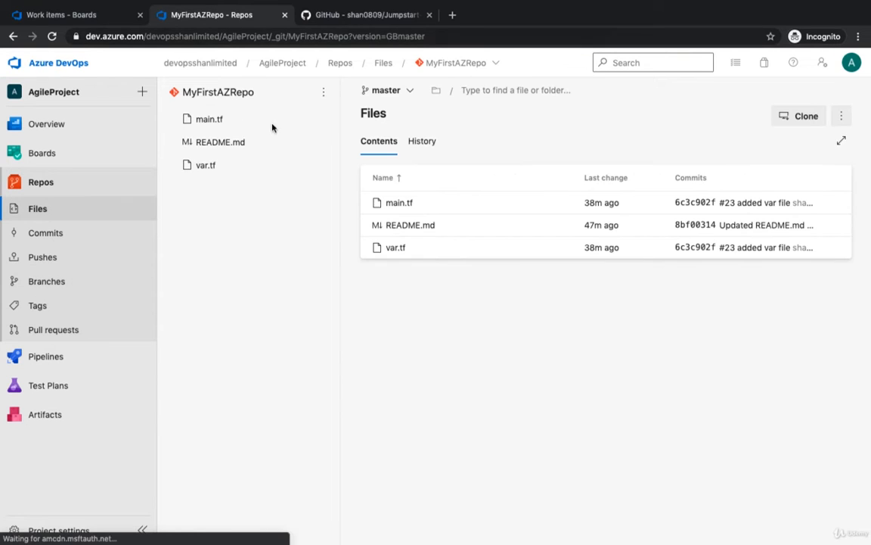
pyautogui.click(408, 91)
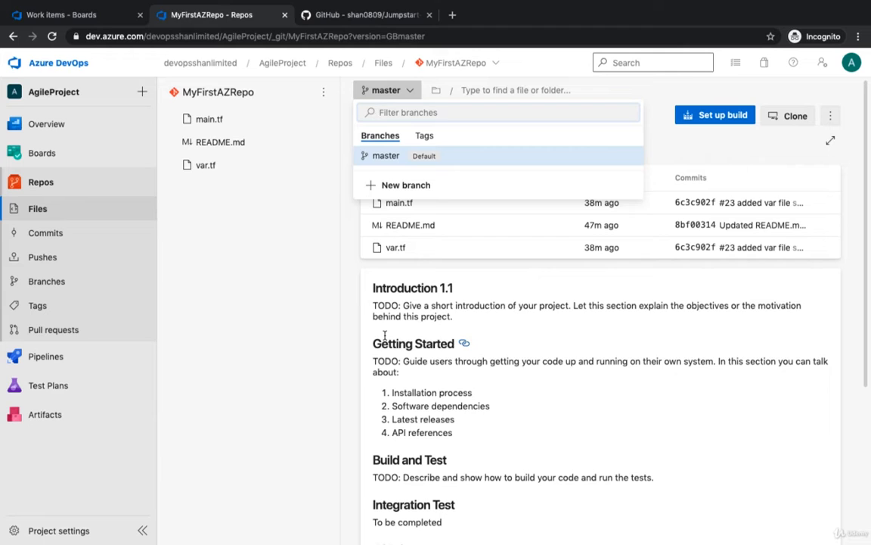
pyautogui.click(312, 265)
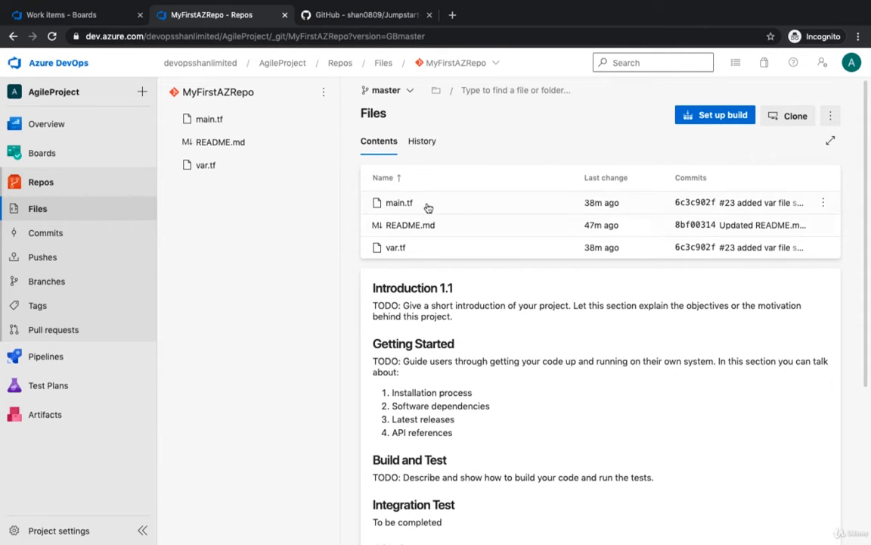
# Step: Start a repository import and enter the GitHub address of Jumpstart-Terraform-0.12-on-Azure as the clone URL
pyautogui.click(486, 63)
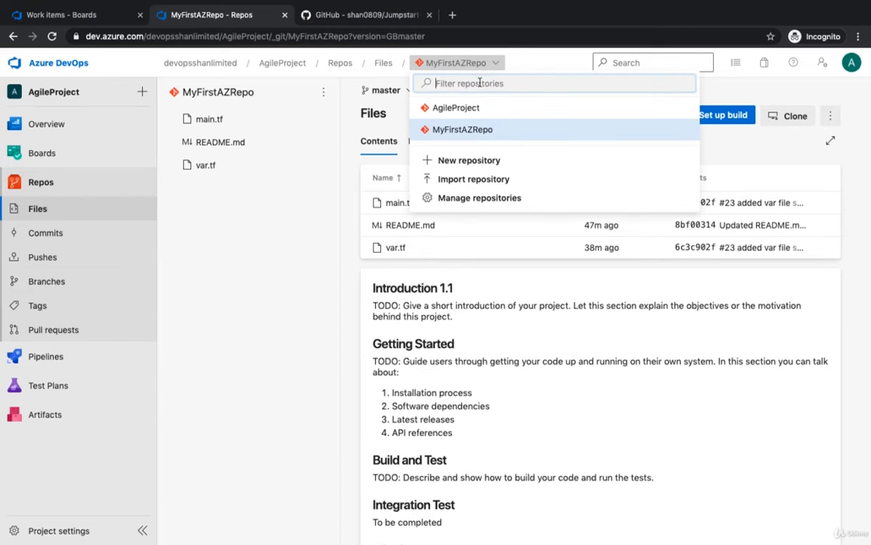
pyautogui.click(466, 182)
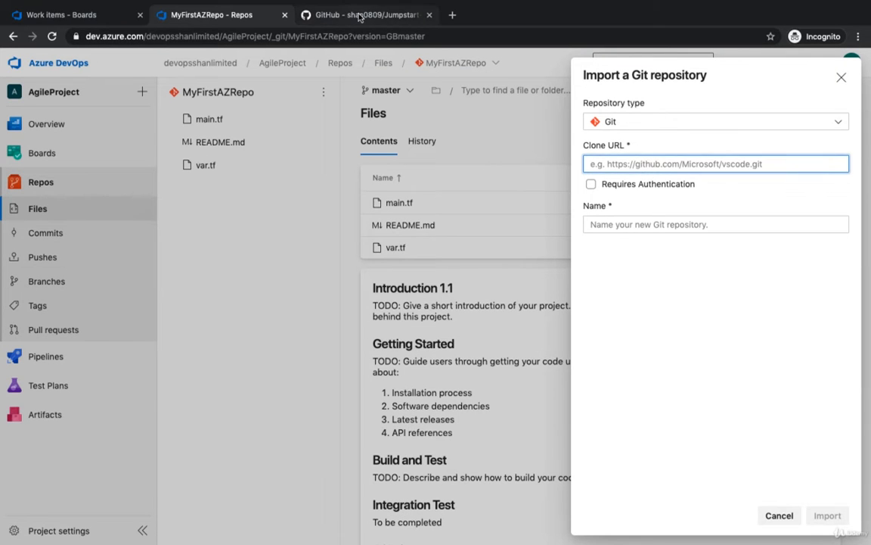
pyautogui.click(327, 14)
pyautogui.click(322, 41)
pyautogui.hotkey('ctrl', 'c')
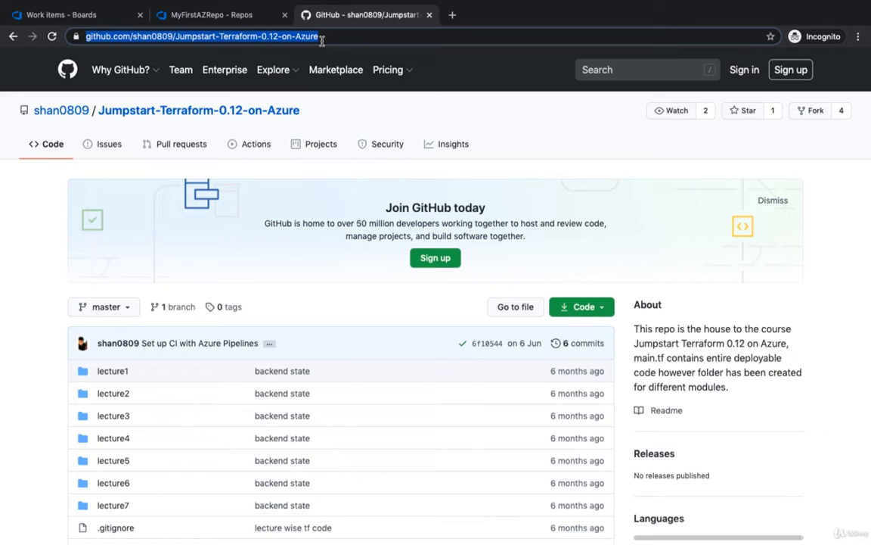
pyautogui.click(231, 15)
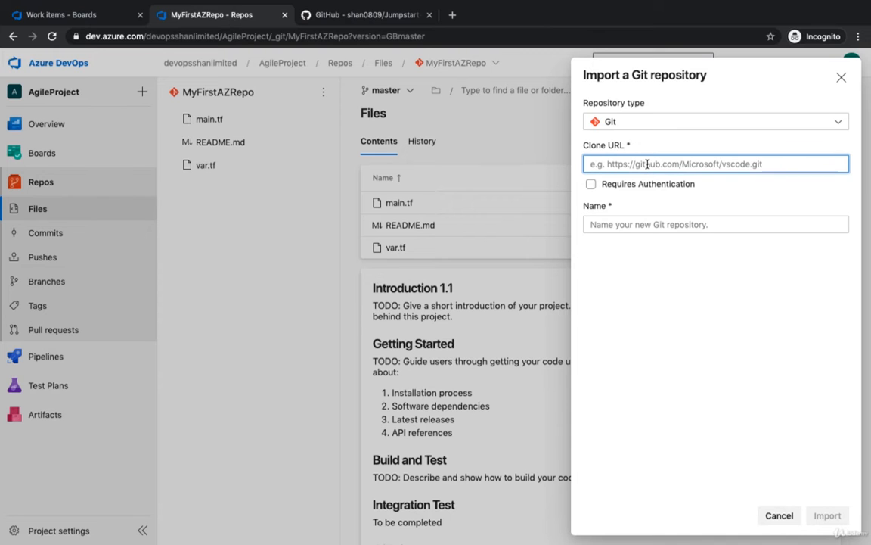
pyautogui.hotkey('ctrl', 'v')
# Step: Import it as a Git repository without authentication, named Jumpstart-Terraform-0.12-on-Azure
pyautogui.click(681, 122)
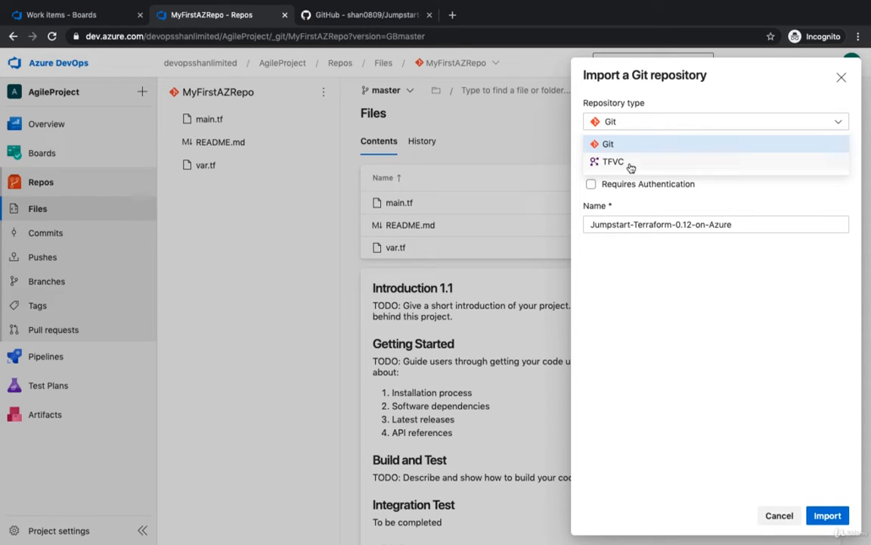
pyautogui.click(657, 271)
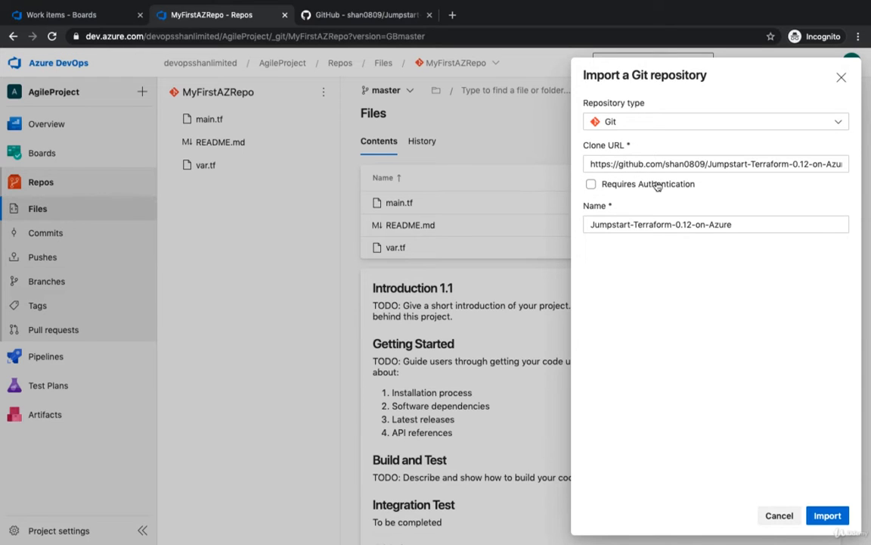
pyautogui.click(656, 185)
pyautogui.click(656, 186)
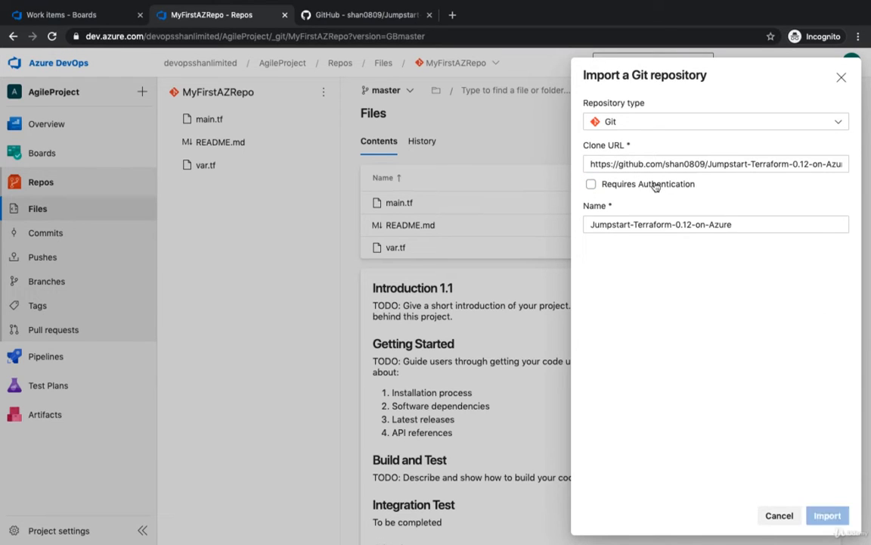
pyautogui.tripleClick(737, 223)
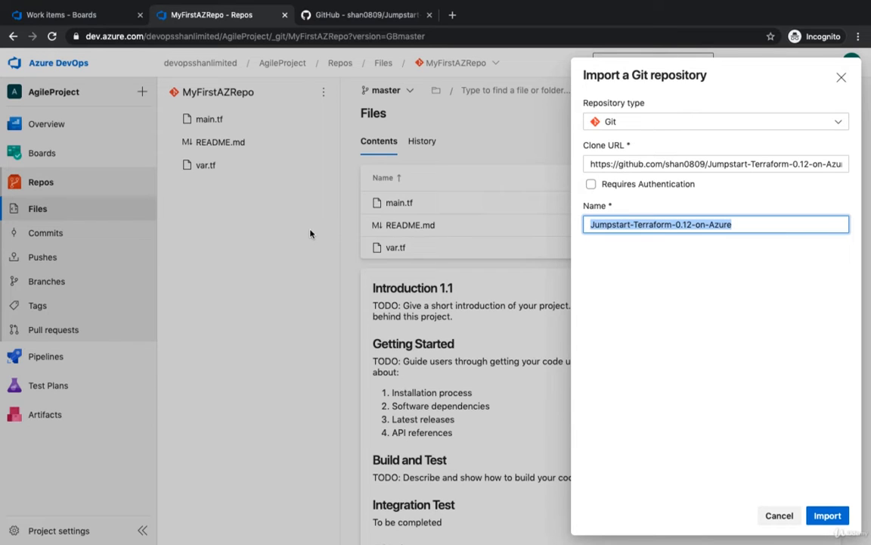
pyautogui.click(828, 517)
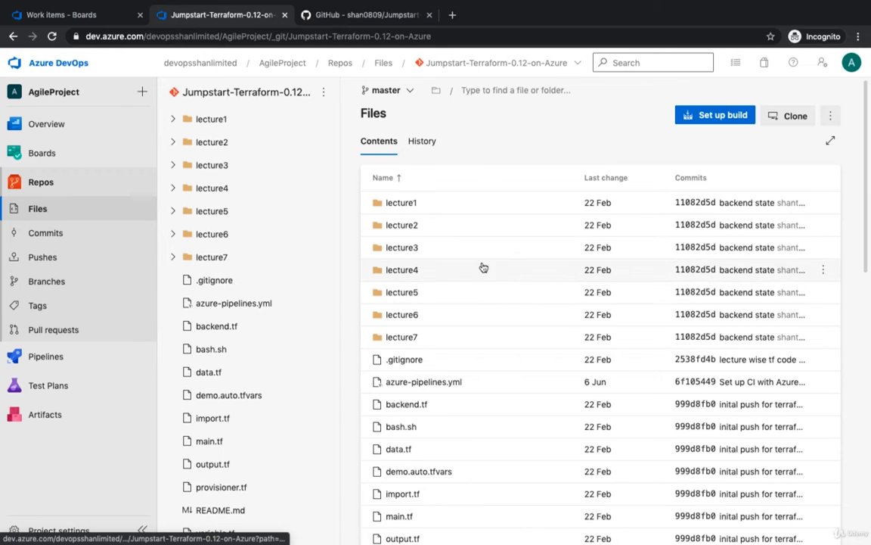
# Step: Look through the imported repository's files and copy its SSH clone address
pyautogui.scroll(-10, 440, 261)
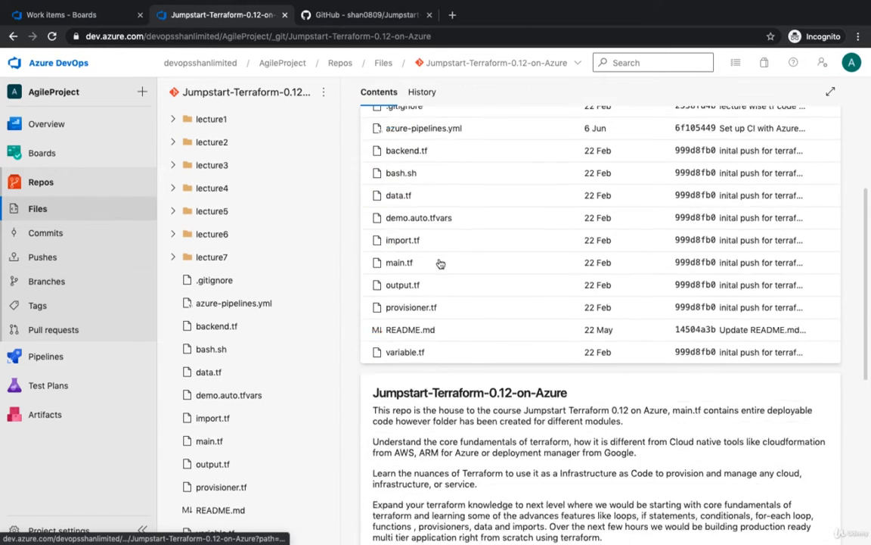
pyautogui.scroll(10, 439, 261)
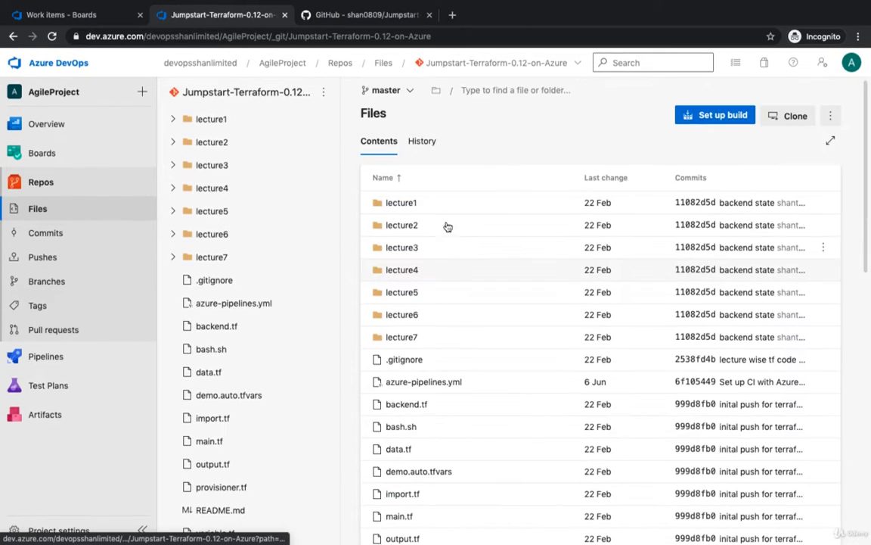
pyautogui.click(792, 117)
pyautogui.click(643, 124)
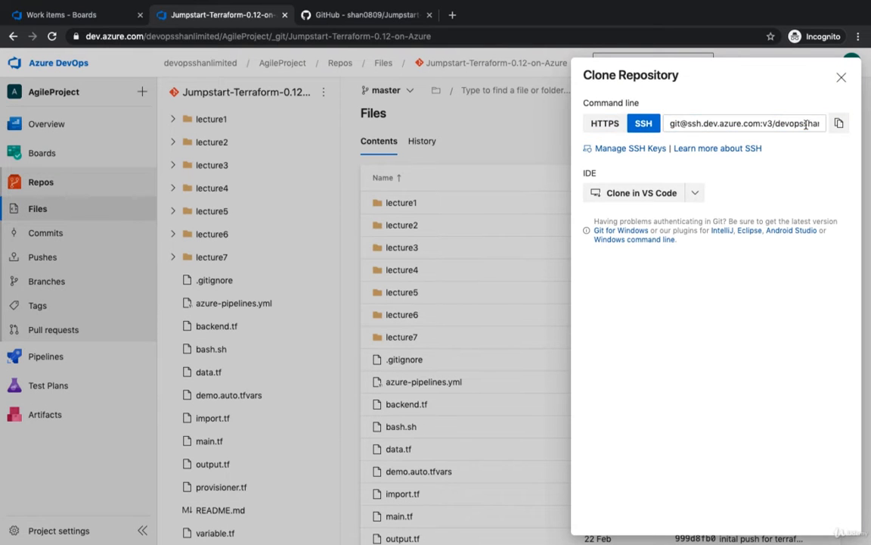
pyautogui.click(845, 122)
# Step: Switch to Visual Studio Code, go up to the parent folder in the terminal and git clone the repository from the copied SSH address
pyautogui.hotkey('ctrl', 'Right')
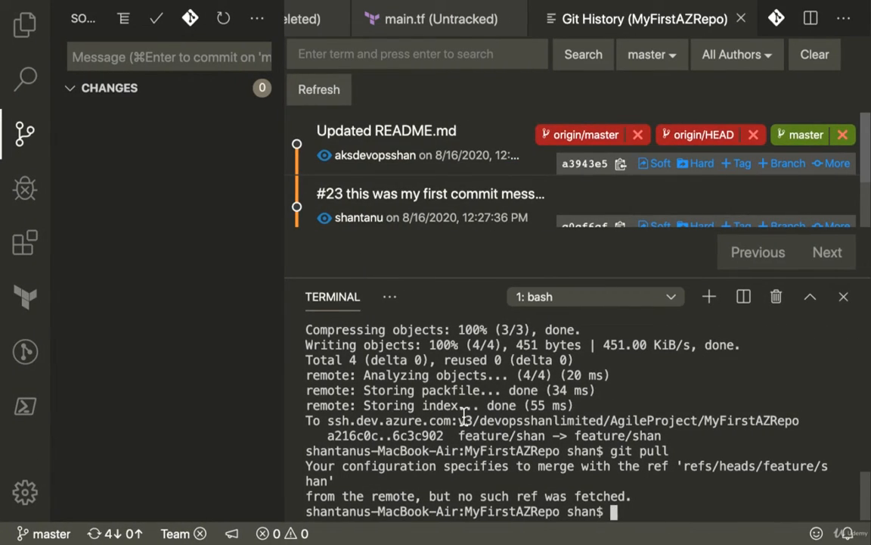
pyautogui.write('cd ..')
pyautogui.press('Return')
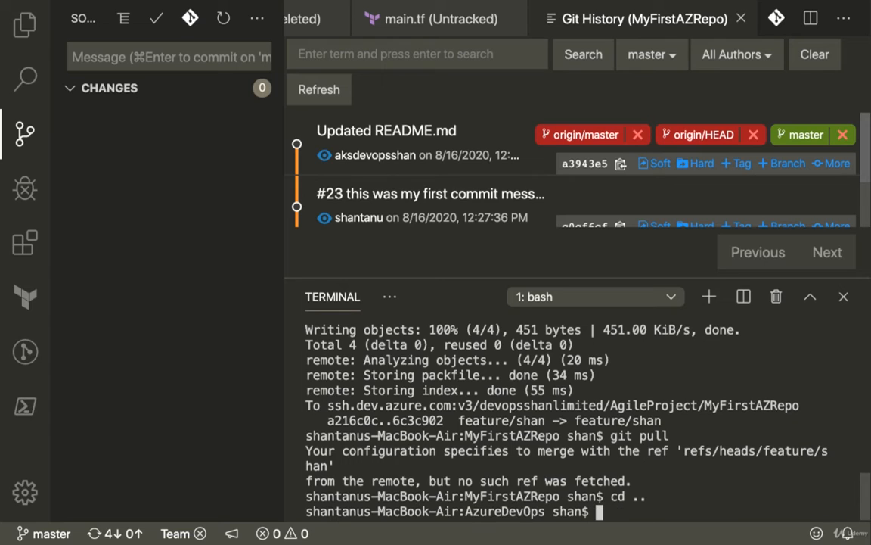
pyautogui.write('git clone')
pyautogui.press('super+v')
pyautogui.press('Return')
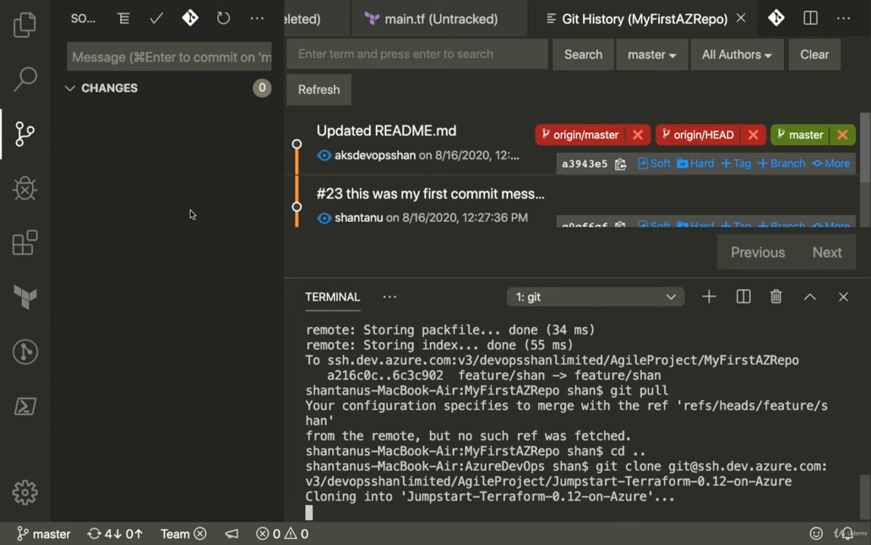
# Step: List the current directory to check for the cloned repository folder
pyautogui.write('ls')
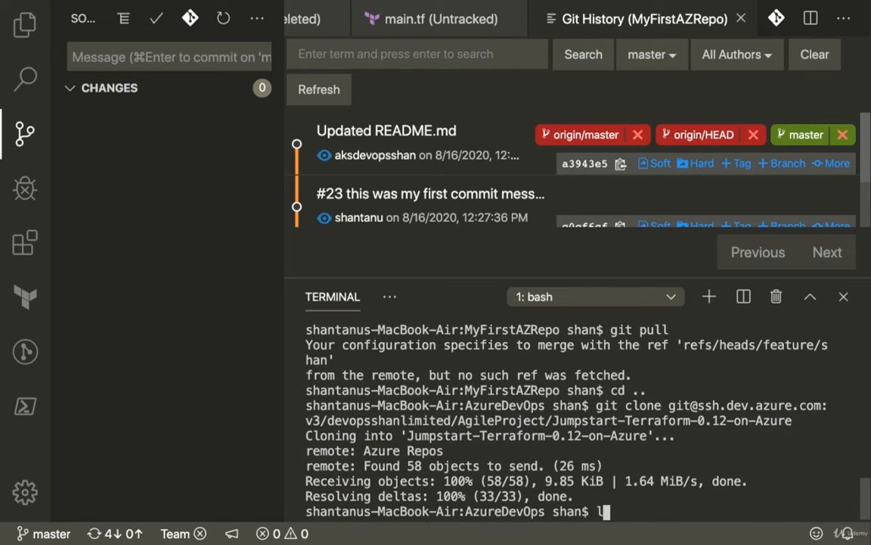
pyautogui.press('Return')
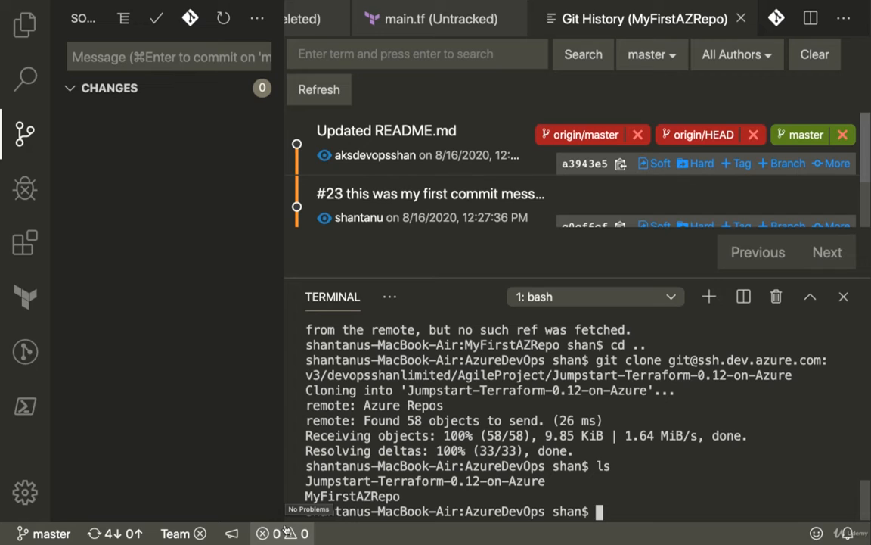
pyautogui.doubleClick(428, 481)
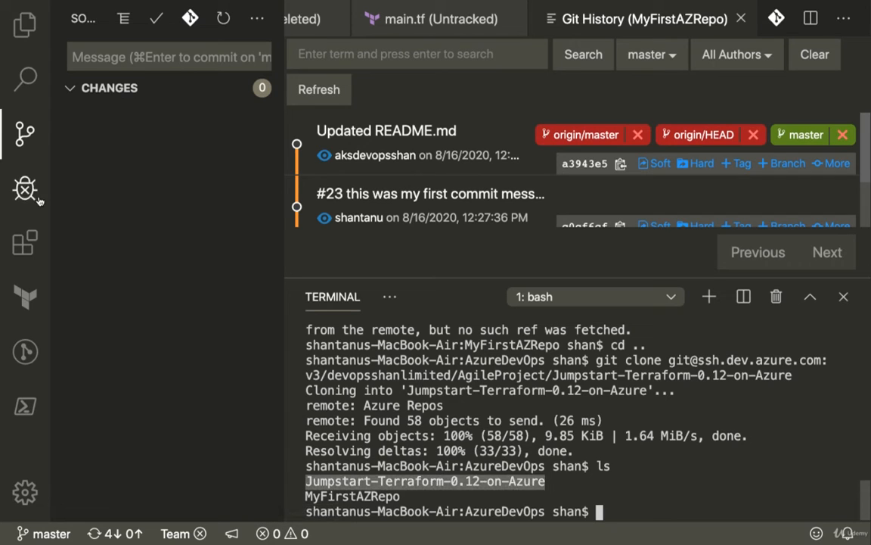
pyautogui.click(44, 7)
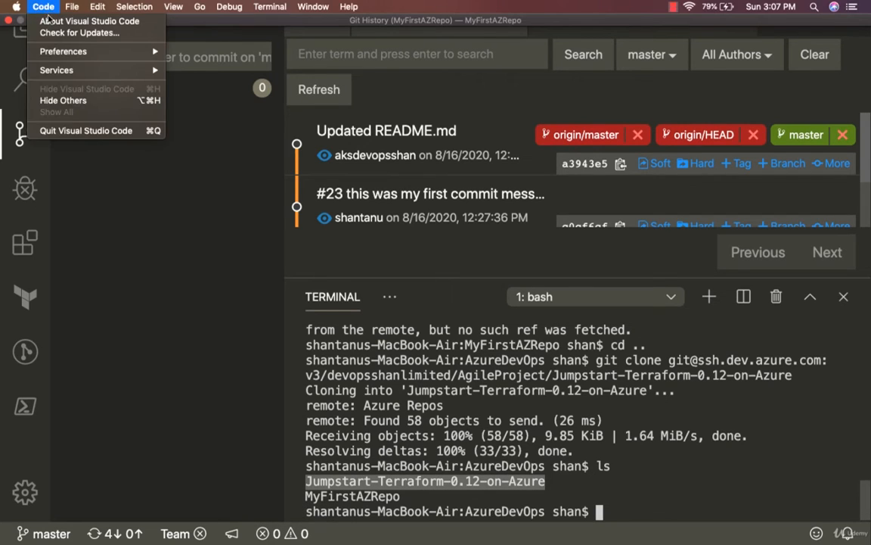
pyautogui.click(183, 235)
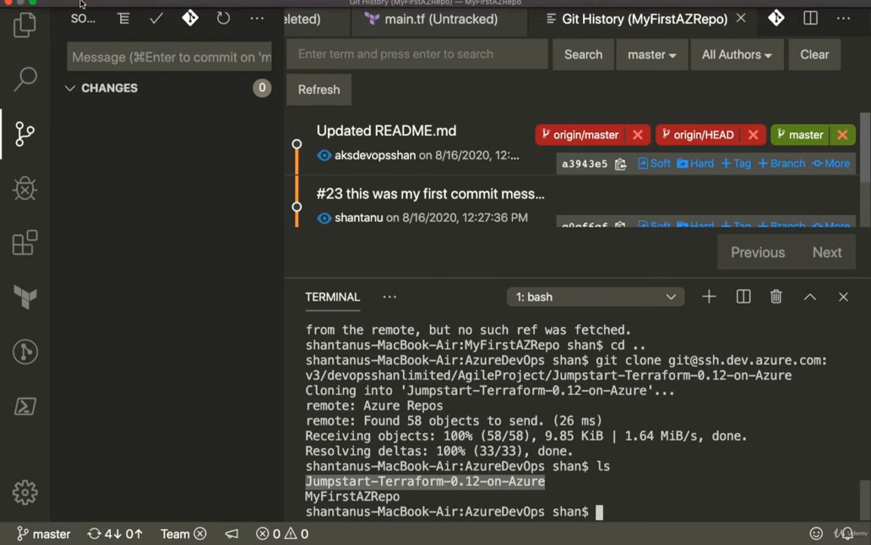
pyautogui.click(70, 7)
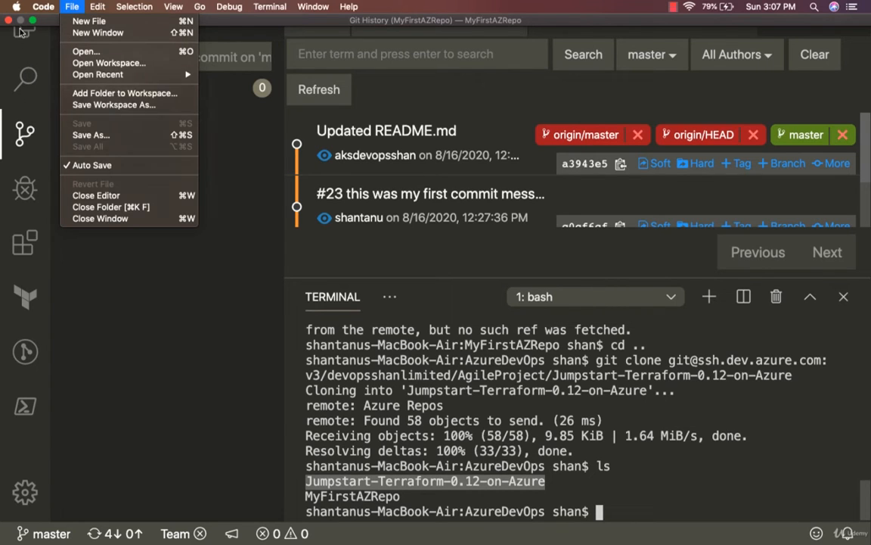
pyautogui.click(23, 32)
# Step: Show the file explorer, close all open editors and collapse the MyFirstAZRepo folder
pyautogui.click(23, 32)
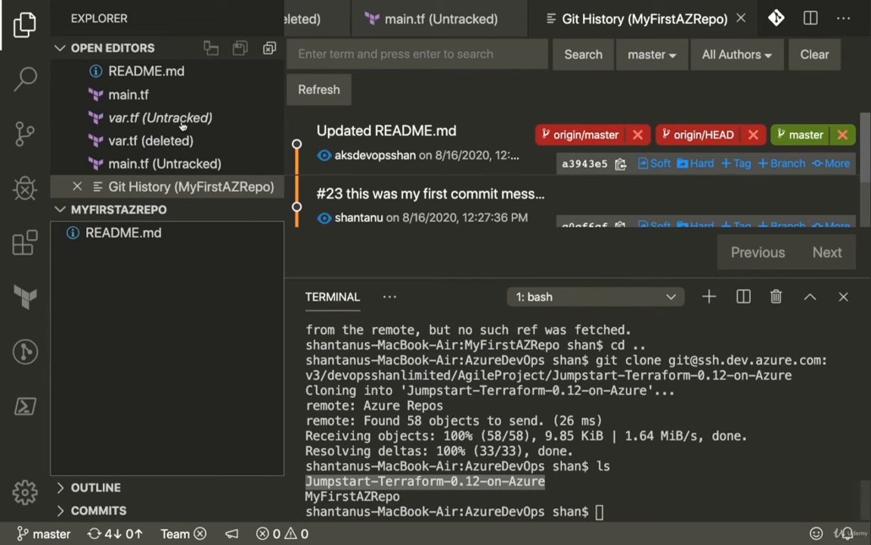
pyautogui.click(77, 186)
pyautogui.click(76, 71)
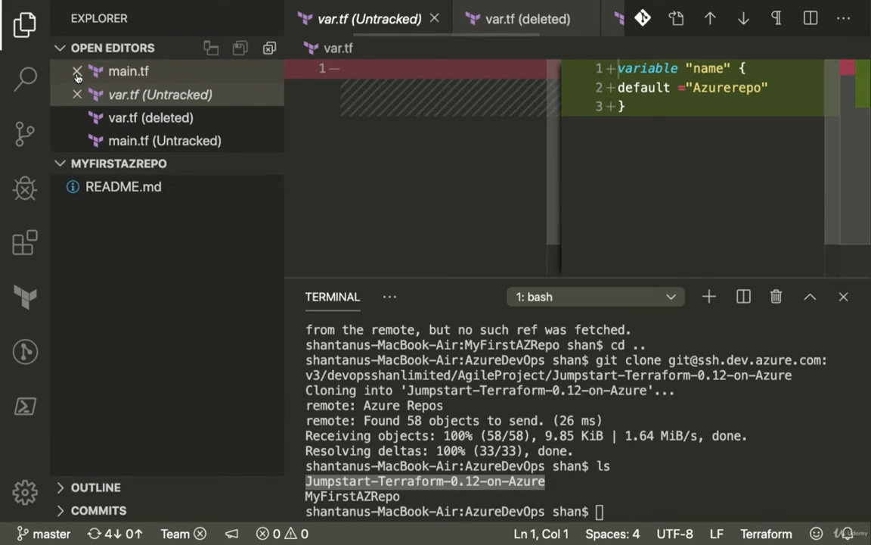
pyautogui.click(77, 71)
pyautogui.click(76, 71)
pyautogui.click(76, 71)
pyautogui.click(76, 71)
pyautogui.click(71, 71)
pyautogui.click(63, 71)
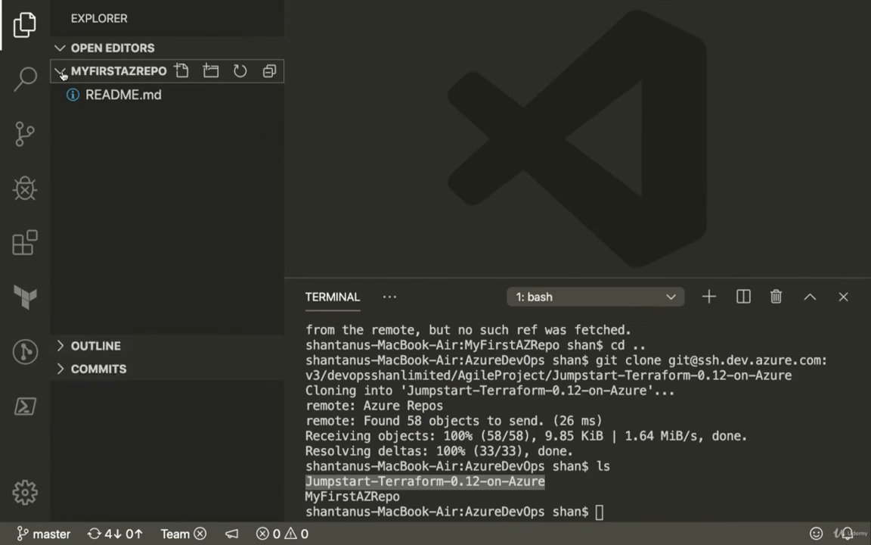
pyautogui.click(62, 71)
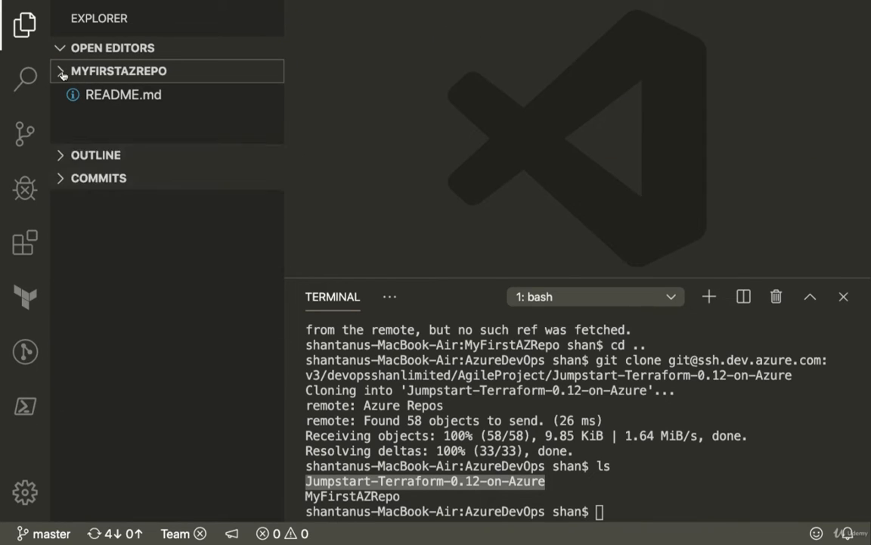
# Step: Open the Jumpstart-Terraform-0.12-on-Azure folder from Desktop/AzureDevOps in the editor and show the integrated terminal
pyautogui.click(72, 7)
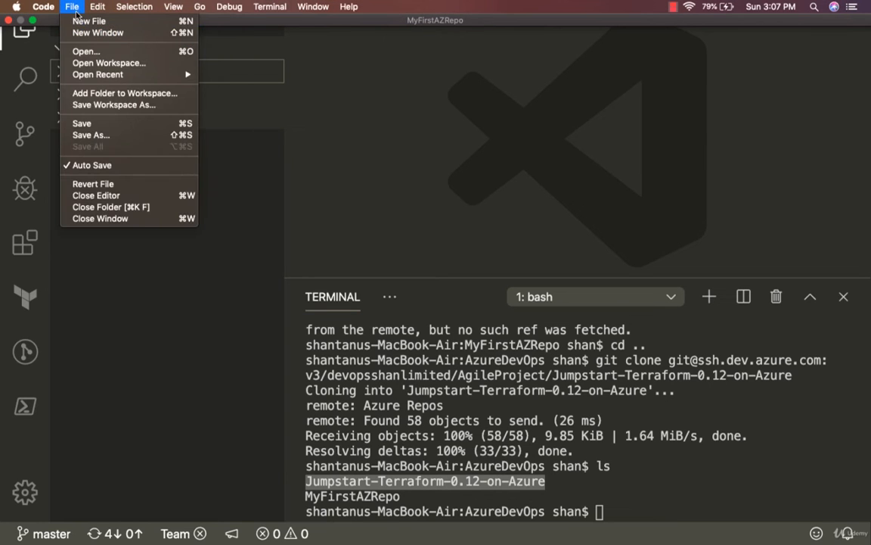
pyautogui.click(90, 52)
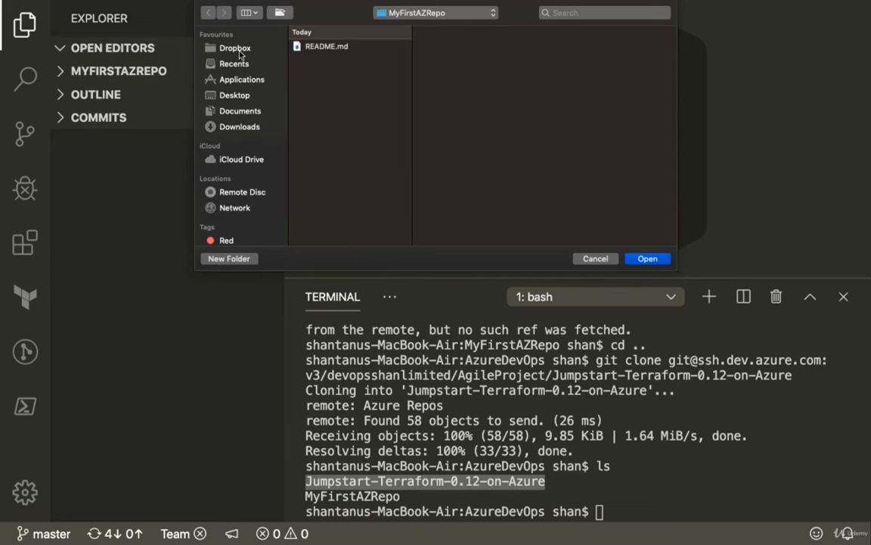
pyautogui.click(227, 95)
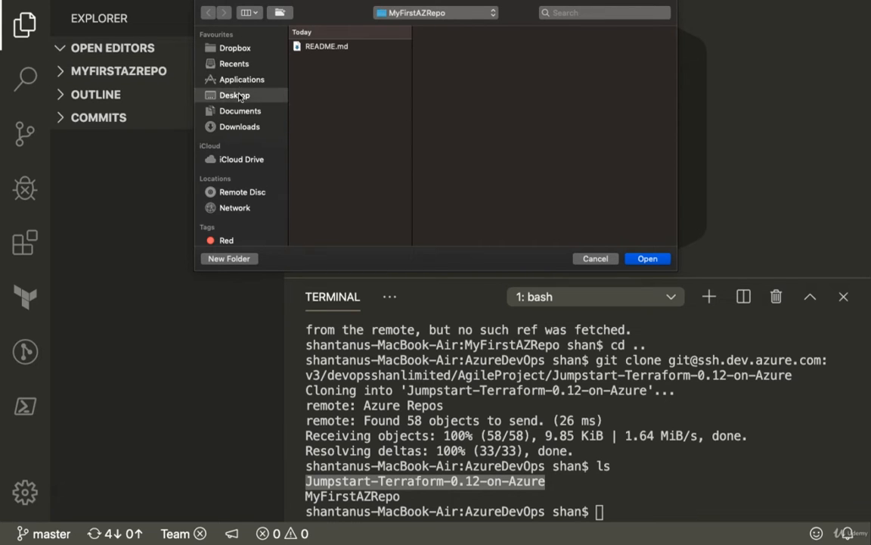
pyautogui.click(344, 48)
pyautogui.click(461, 46)
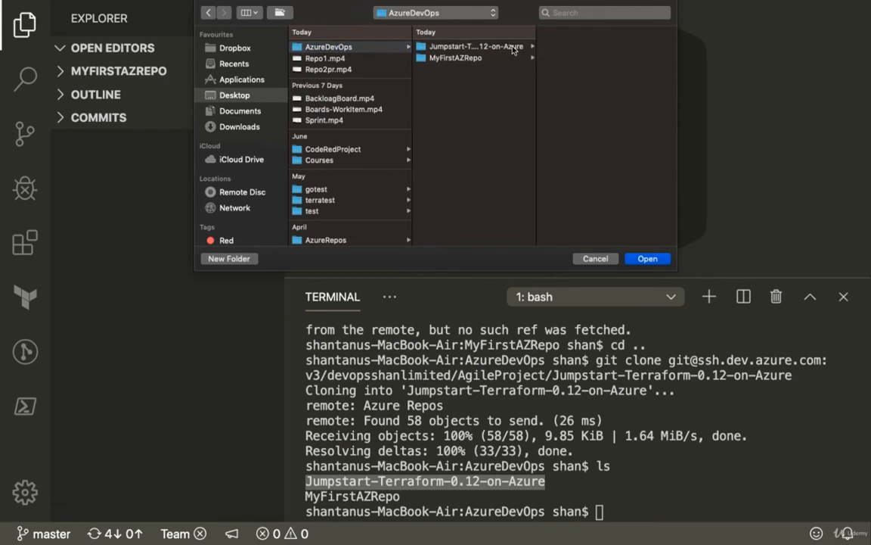
pyautogui.click(647, 259)
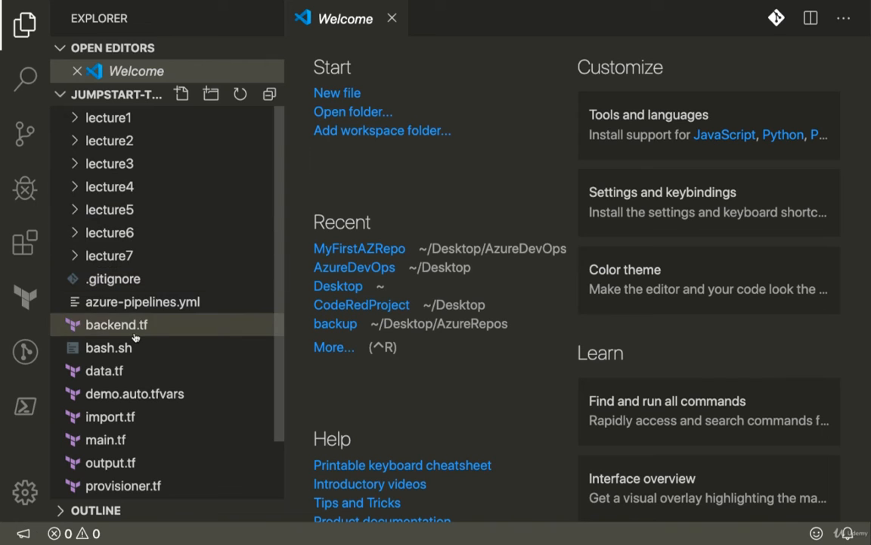
pyautogui.scroll(-3, 138, 336)
pyautogui.scroll(3, 135, 338)
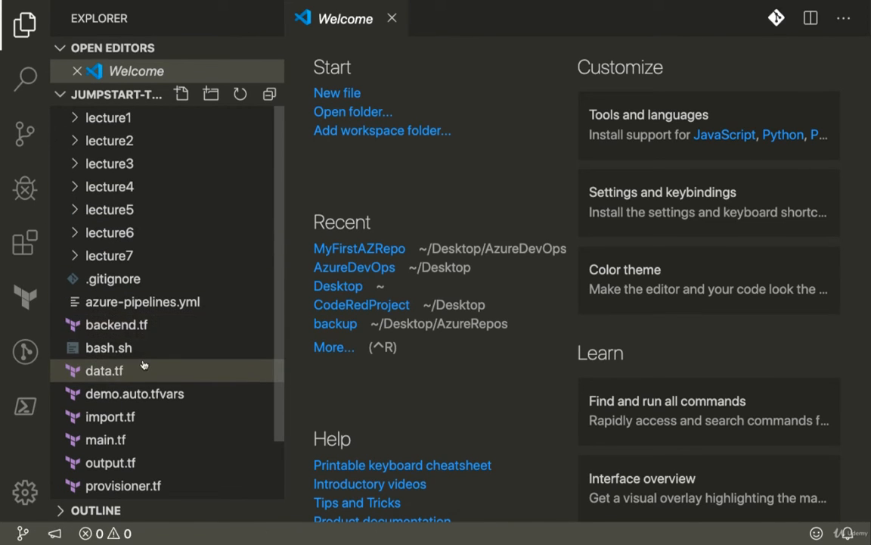
pyautogui.click(845, 401)
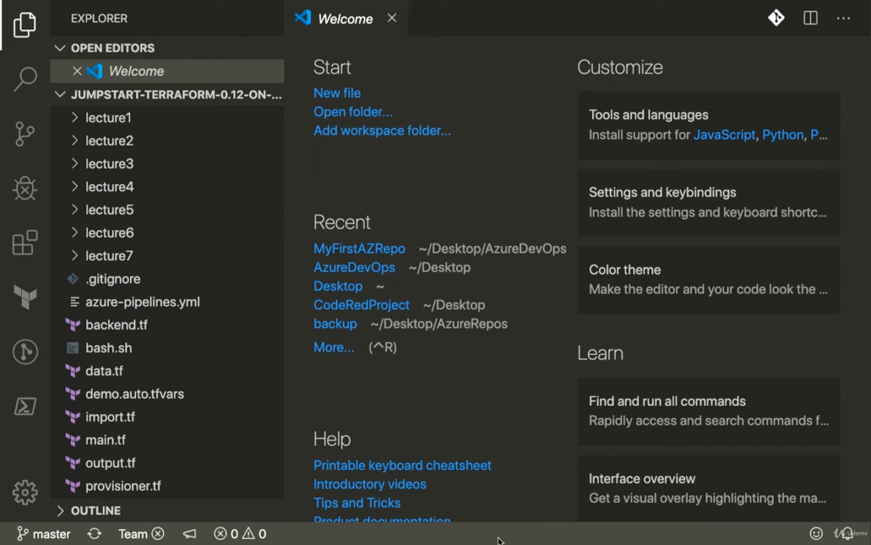
pyautogui.hotkey('ctrl', '`')
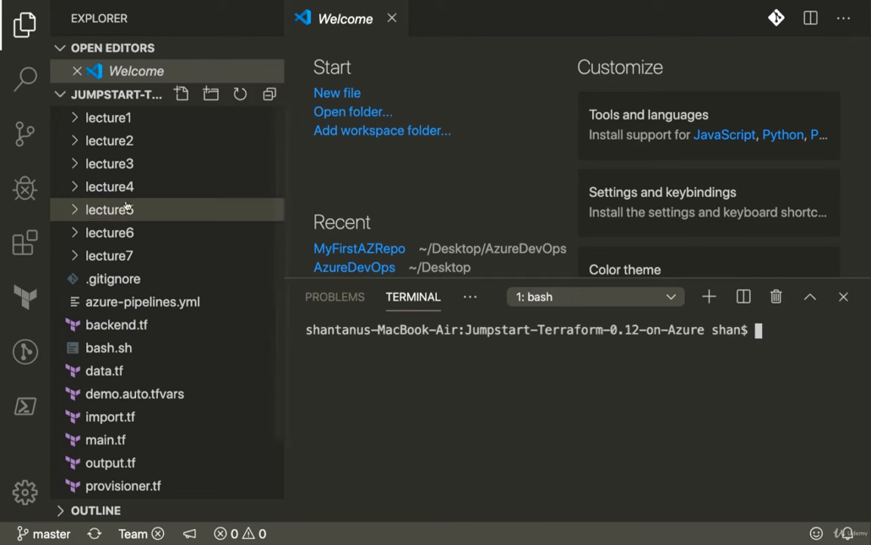
# Step: Switch to Azure DevOps in the browser, close the Clone Repository panel and check the repository's branches
pyautogui.click(47, 535)
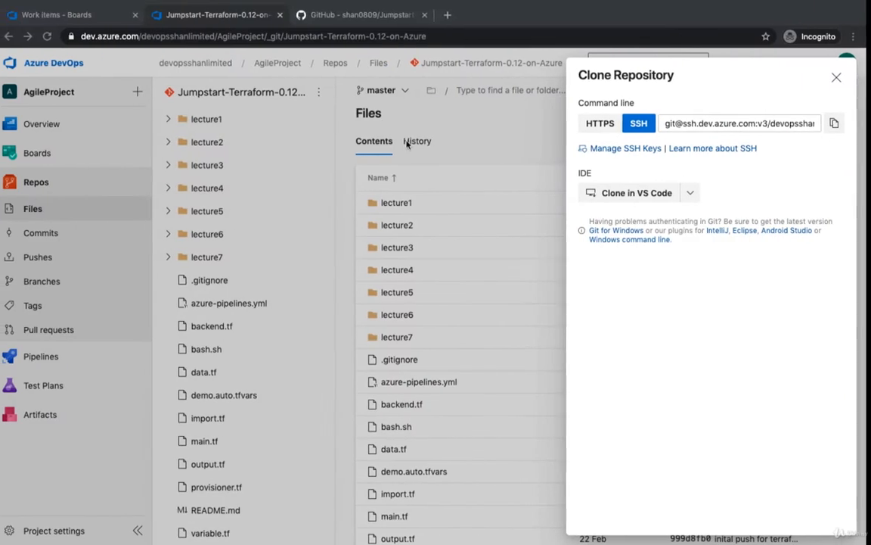
pyautogui.click(470, 151)
pyautogui.click(382, 90)
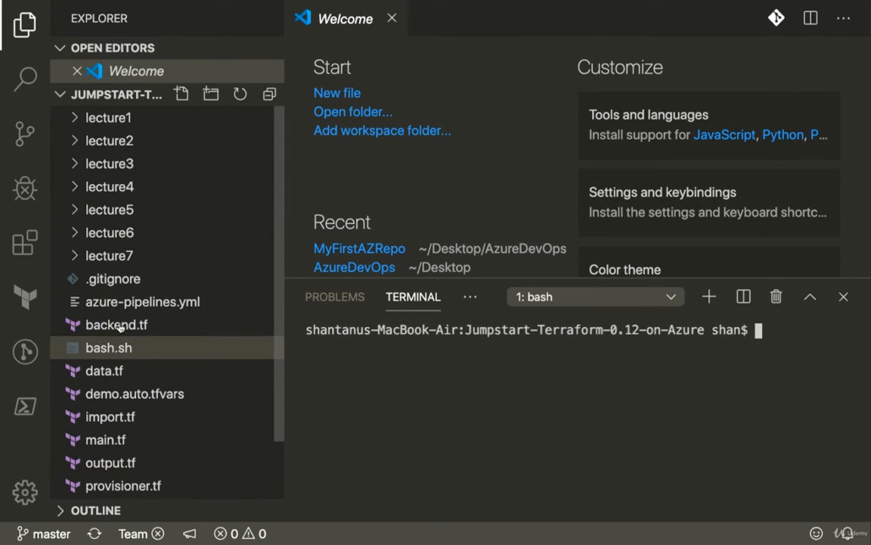
# Step: In Visual Studio Code, open azure-pipelines.yml and add a trigger branch named frature/ plus the author's short name below master
pyautogui.click(151, 302)
pyautogui.scroll(-5, 431, 188)
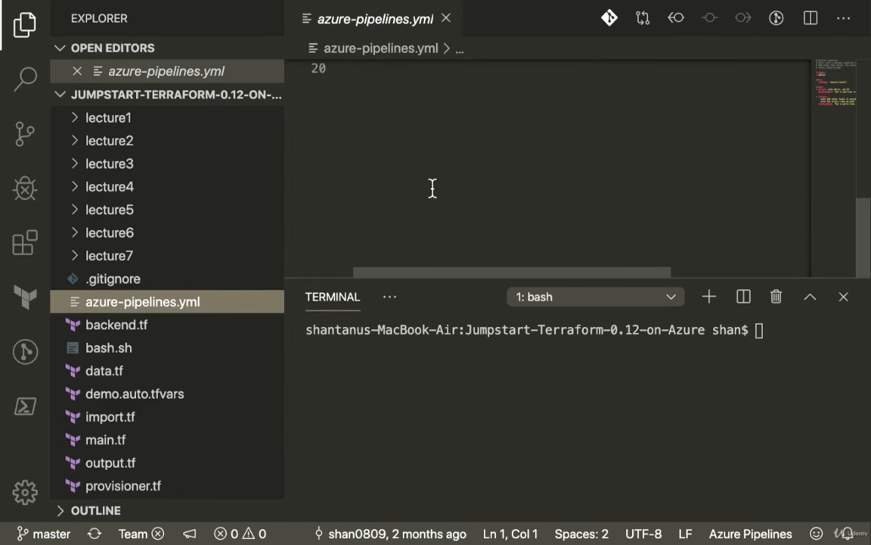
pyautogui.scroll(5, 433, 188)
pyautogui.scroll(-2, 433, 188)
pyautogui.click(433, 82)
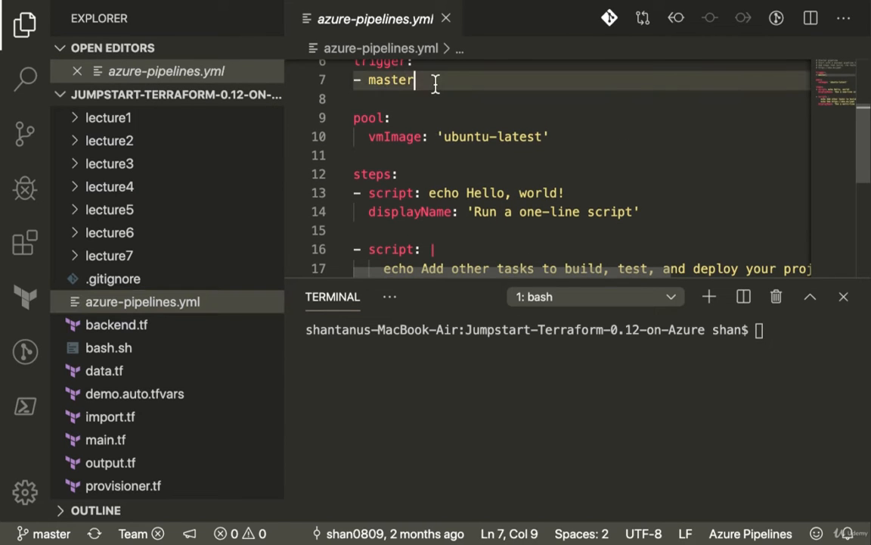
pyautogui.press('Return')
pyautogui.write('- ')
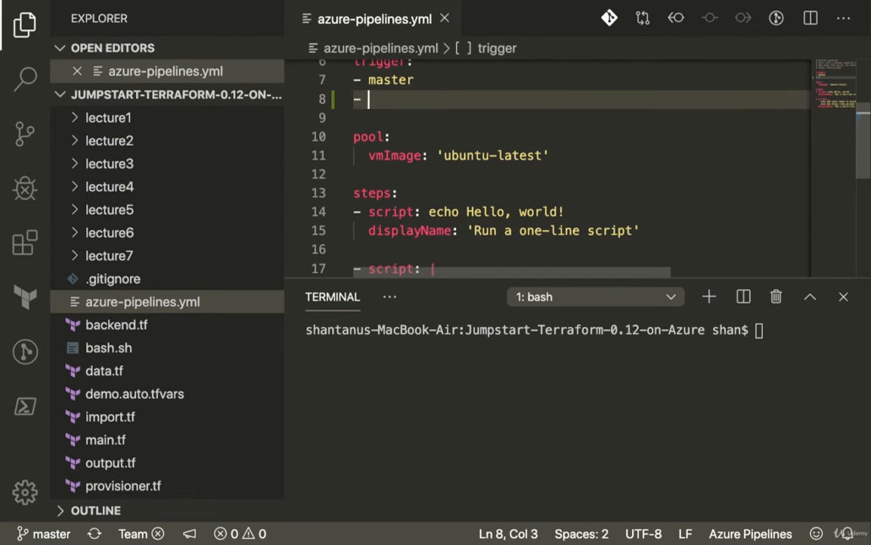
pyautogui.write('frature/shan')
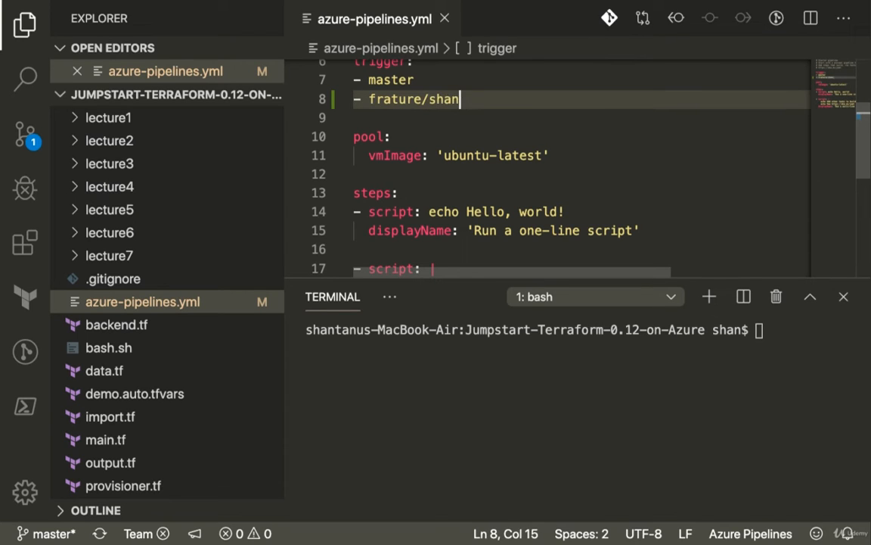
# Step: Commit the azure-pipelines.yml change with the message "made a commit on to pipeline", staging all changes automatically for this commit
pyautogui.click(25, 134)
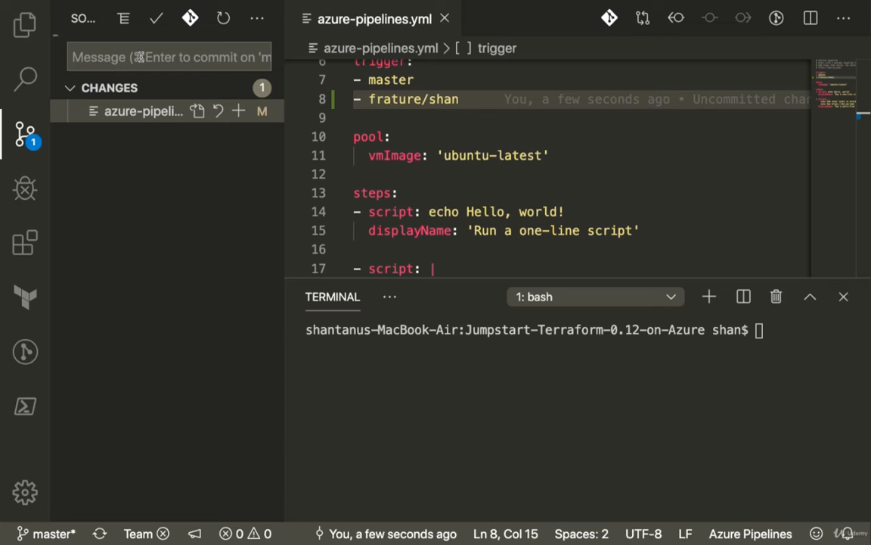
pyautogui.write('a')
pyautogui.press('BackSpace')
pyautogui.write('made a')
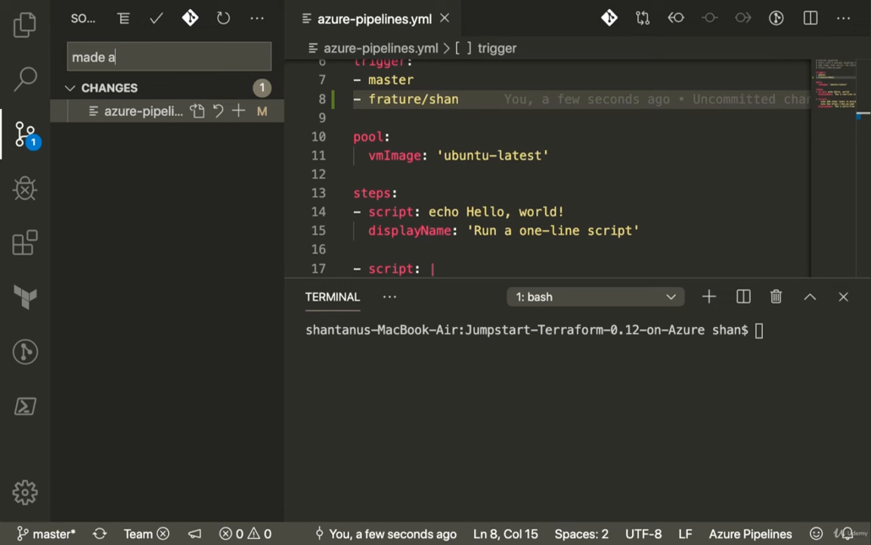
pyautogui.write(' commit on')
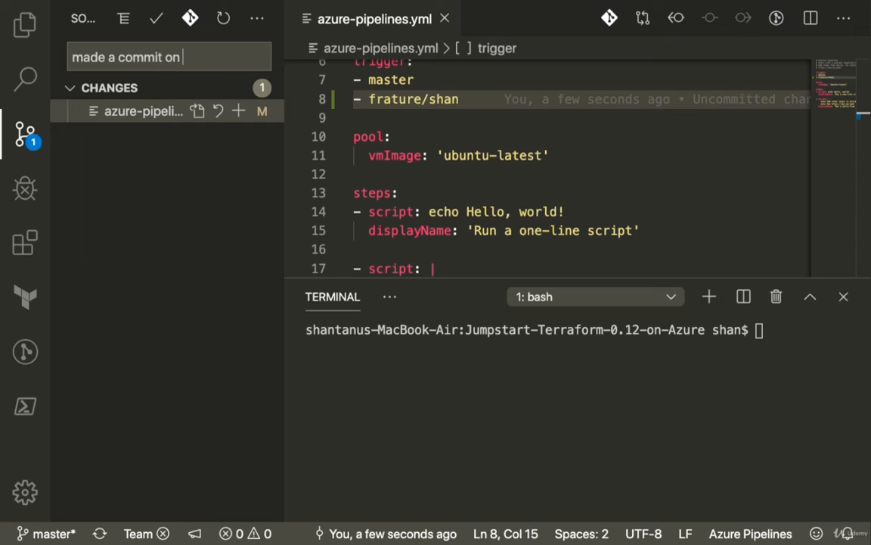
pyautogui.write(' to pipeline')
pyautogui.click(156, 19)
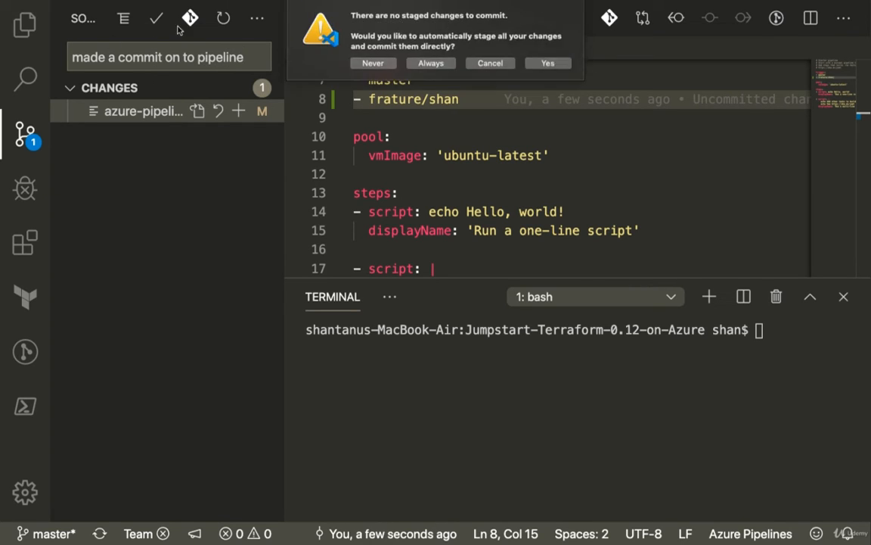
pyautogui.click(548, 63)
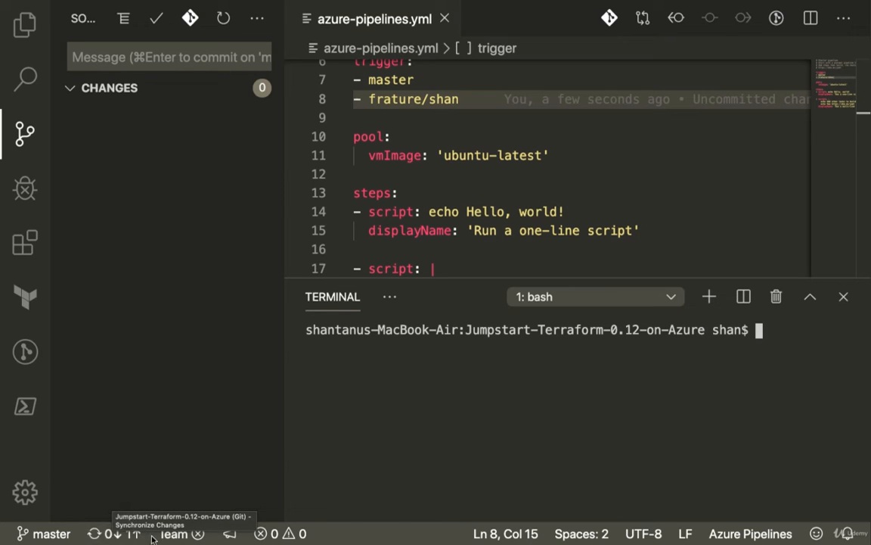
# Step: Synchronize the commit with the remote repository and run git status in the terminal
pyautogui.click(133, 534)
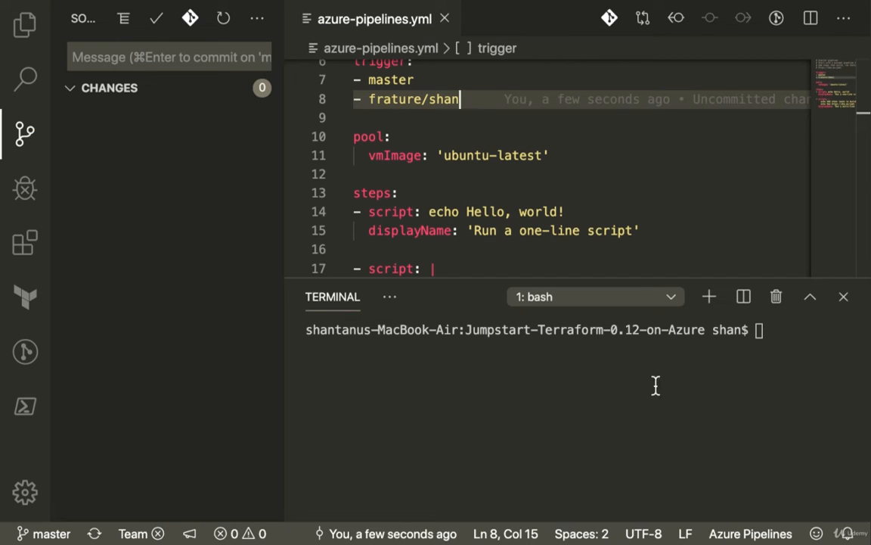
pyautogui.click(790, 361)
pyautogui.write('git status')
pyautogui.press('Return')
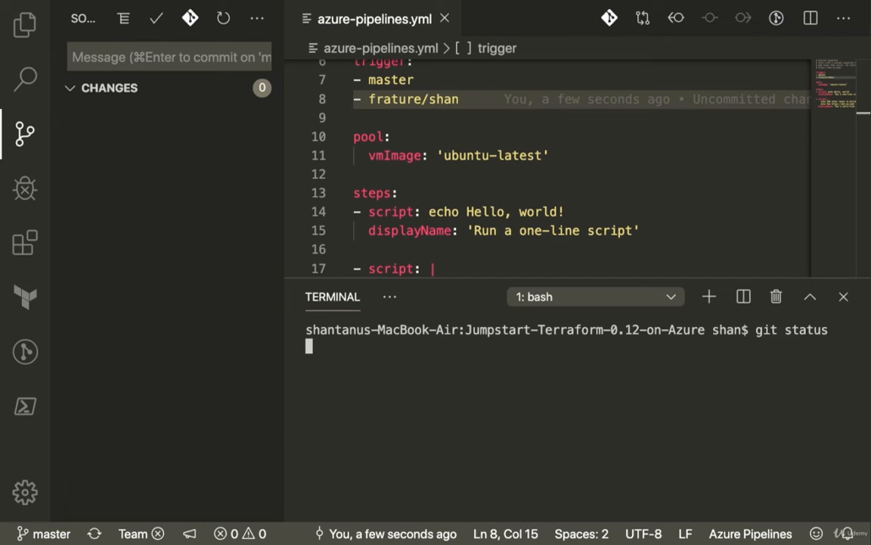
# Step: Examine the repository's commit history in Azure Repos and in Visual Studio Code's Git History
pyautogui.hotkey('ctrl', 'Right')
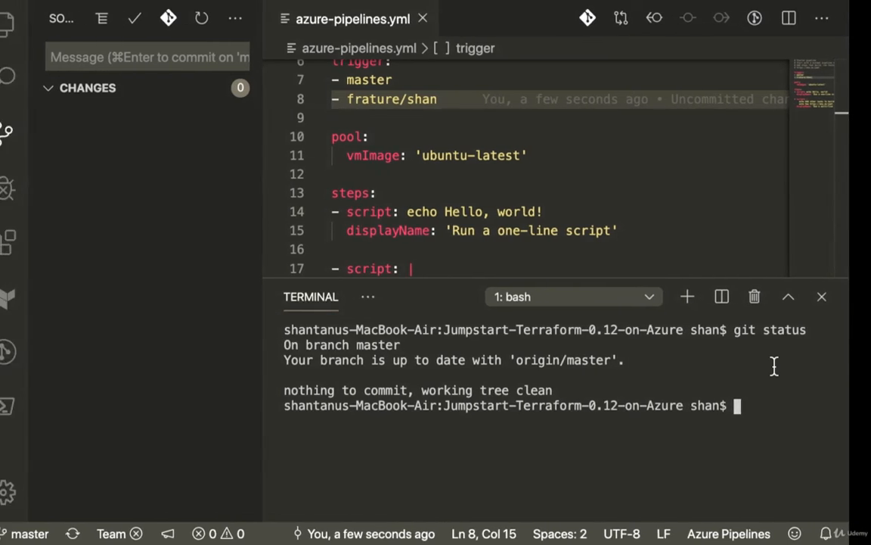
pyautogui.click(431, 146)
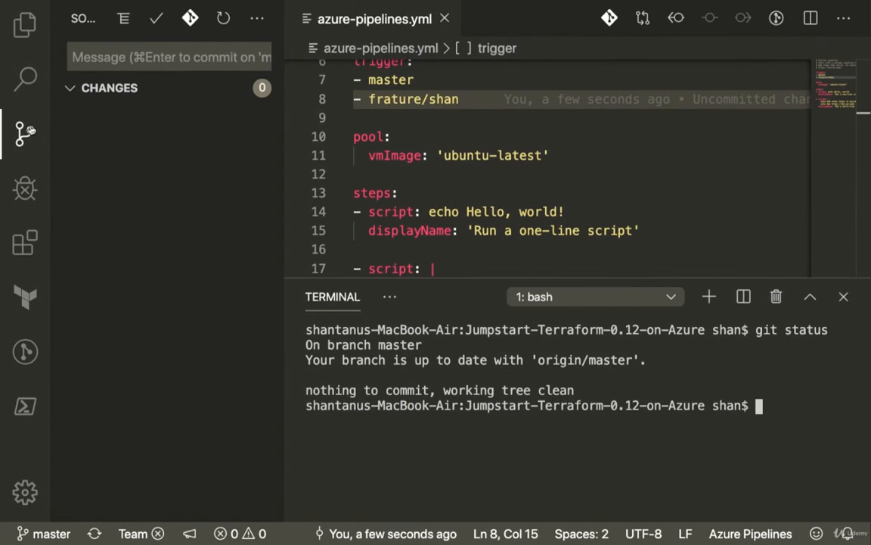
pyautogui.click(190, 18)
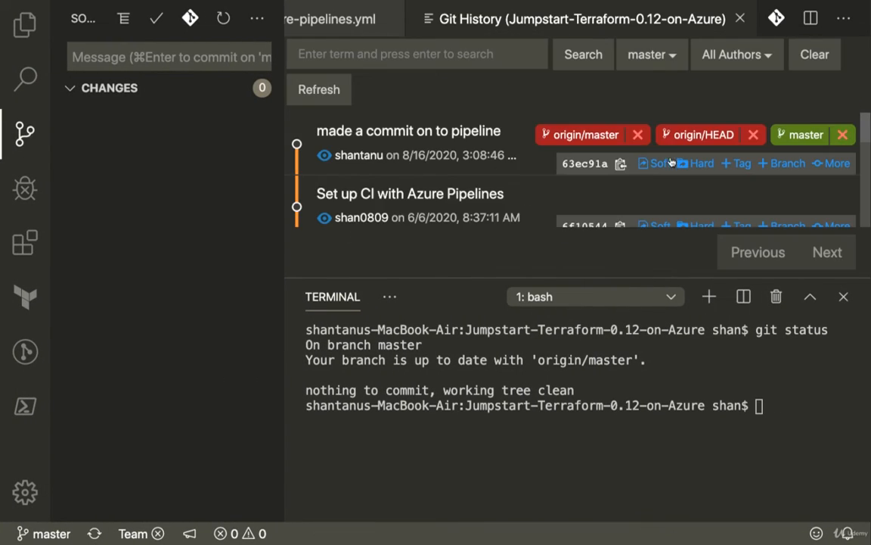
pyautogui.scroll(-5, 583, 212)
pyautogui.scroll(-5, 583, 213)
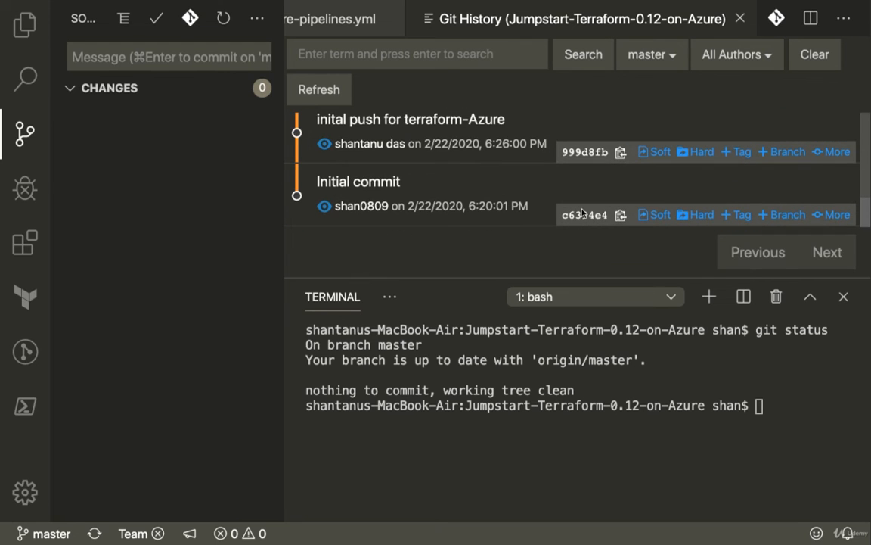
pyautogui.scroll(10, 605, 201)
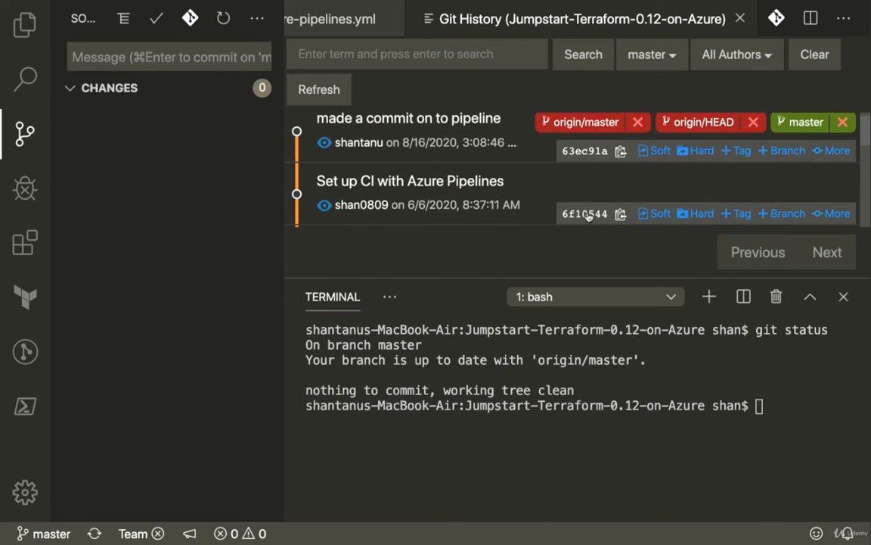
# Step: In Azure Repos, examine the Import a Git repository form with Requires Authentication enabled, and close it without importing
pyautogui.hotkey('ctrl', 'Left')
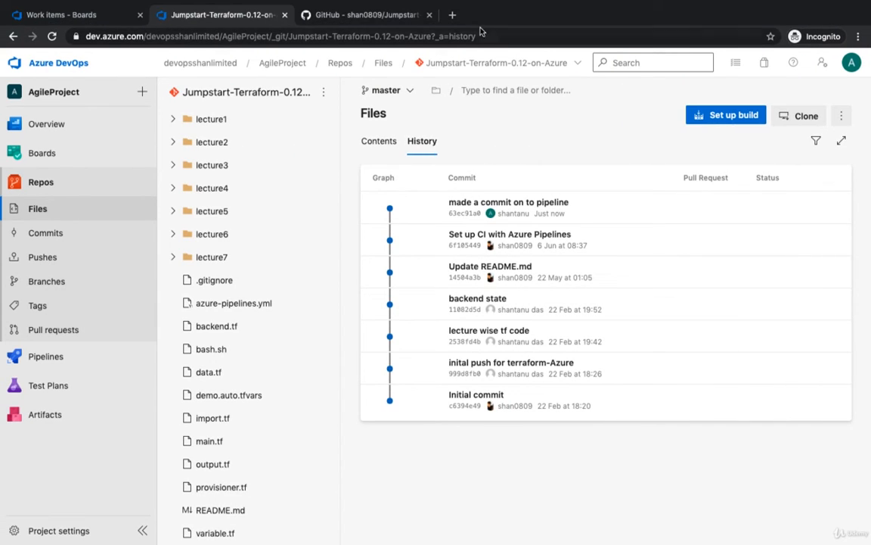
pyautogui.click(571, 69)
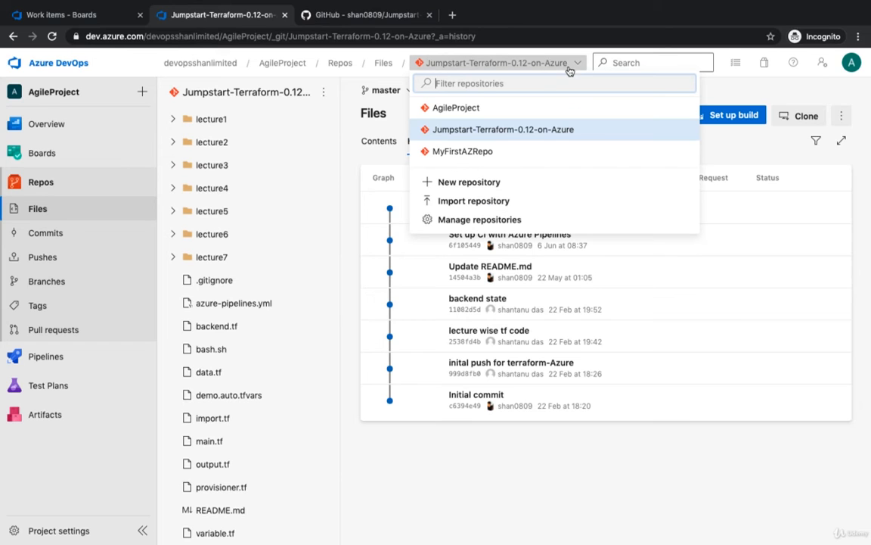
pyautogui.click(486, 202)
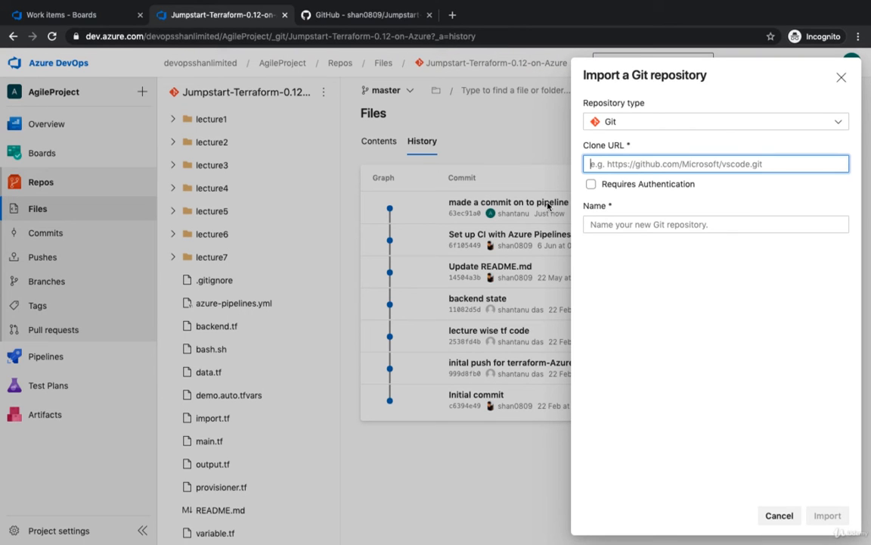
pyautogui.click(661, 189)
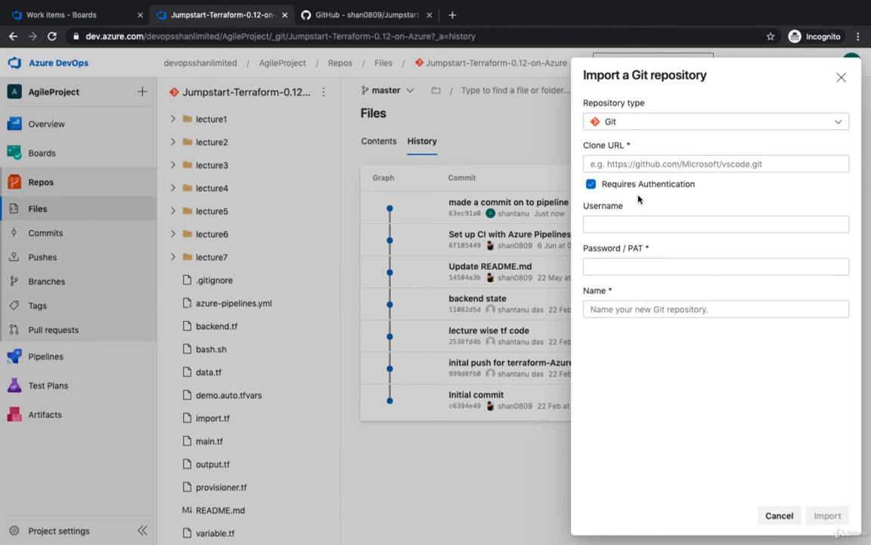
pyautogui.click(637, 224)
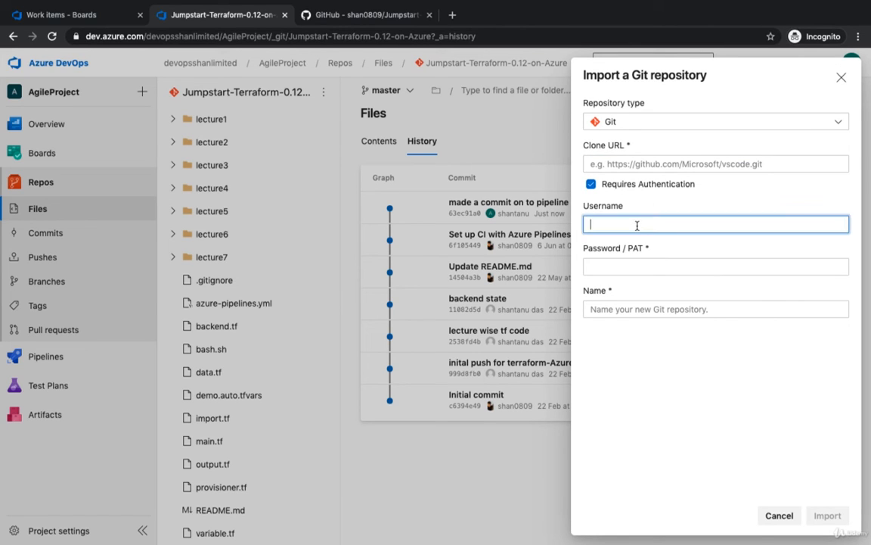
pyautogui.click(635, 266)
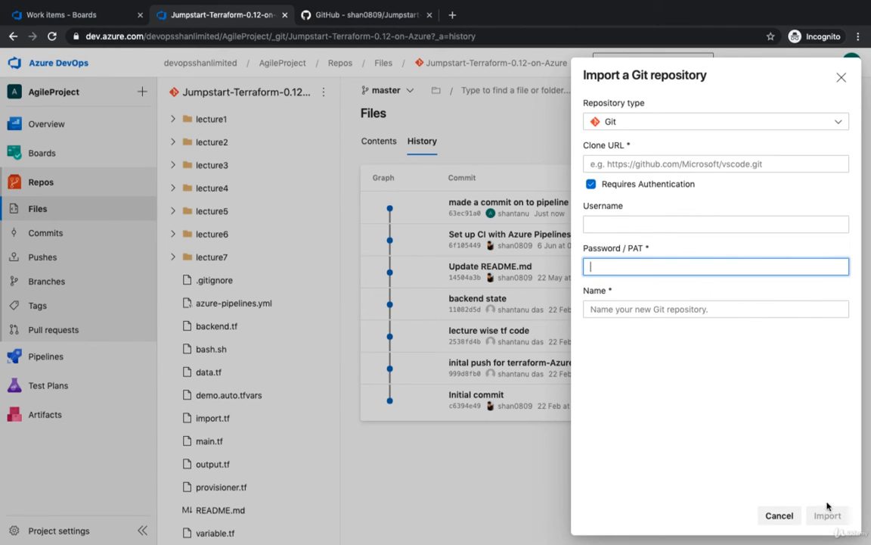
pyautogui.click(464, 463)
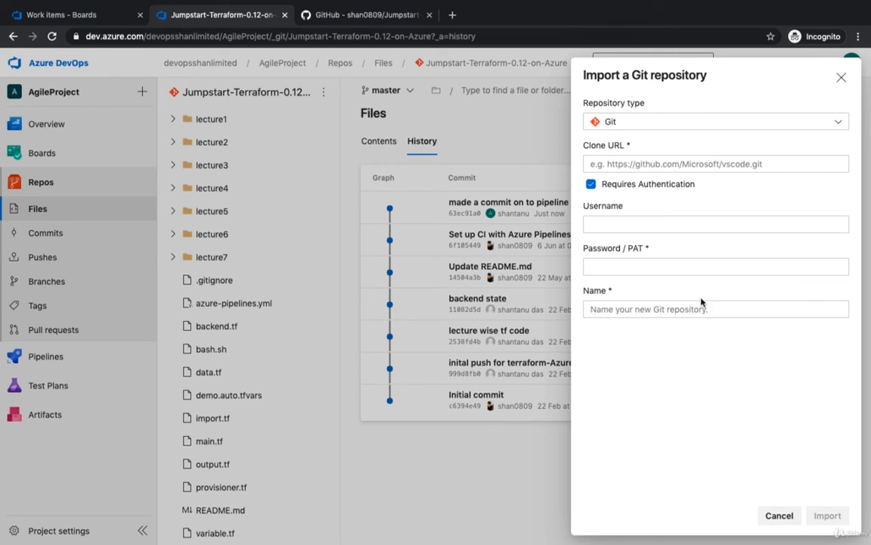
pyautogui.click(841, 77)
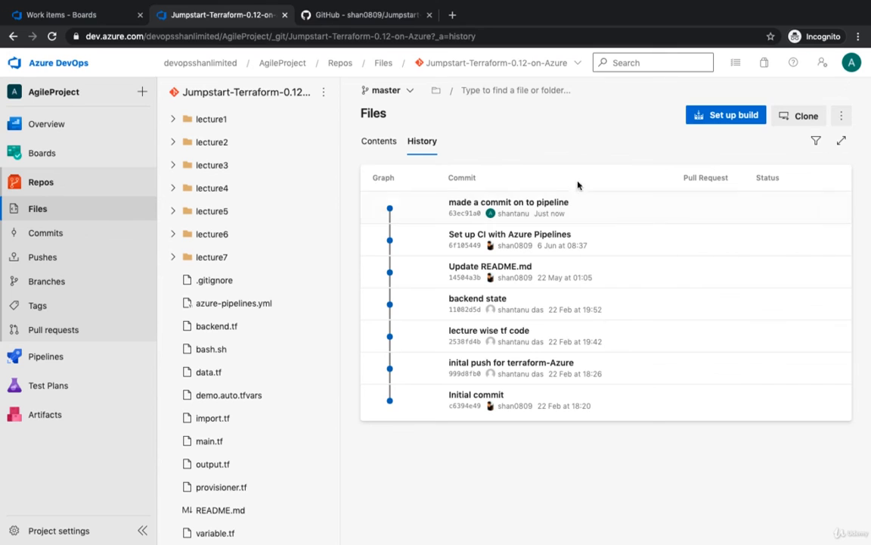
# Step: Examine the Create a branch form based on master and cancel it
pyautogui.click(385, 90)
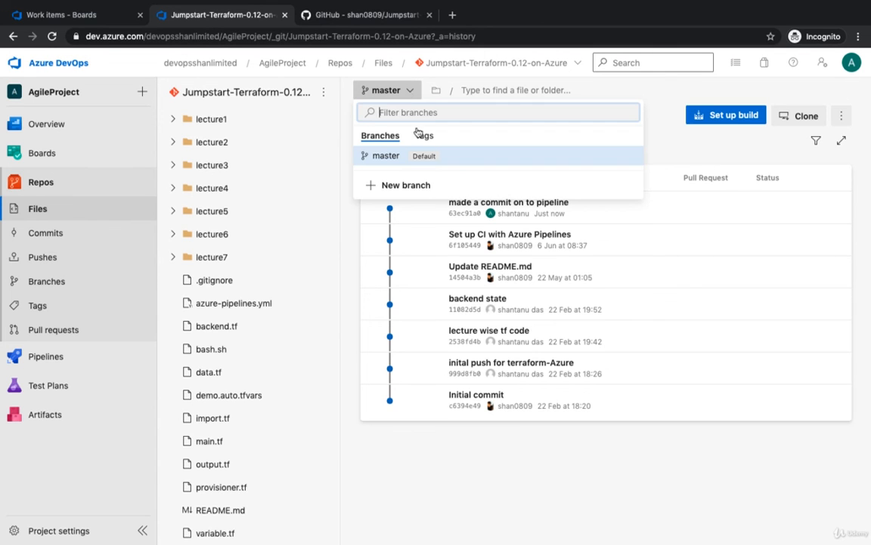
pyautogui.click(413, 184)
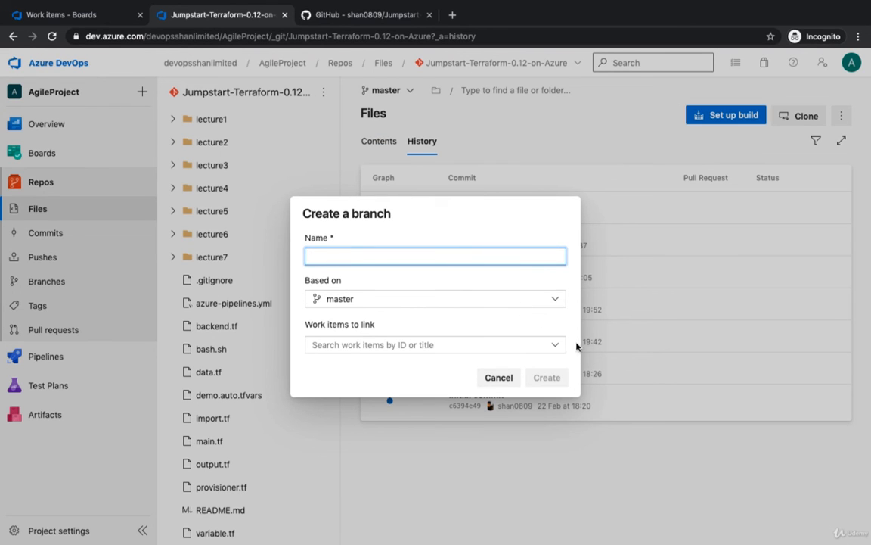
pyautogui.click(507, 391)
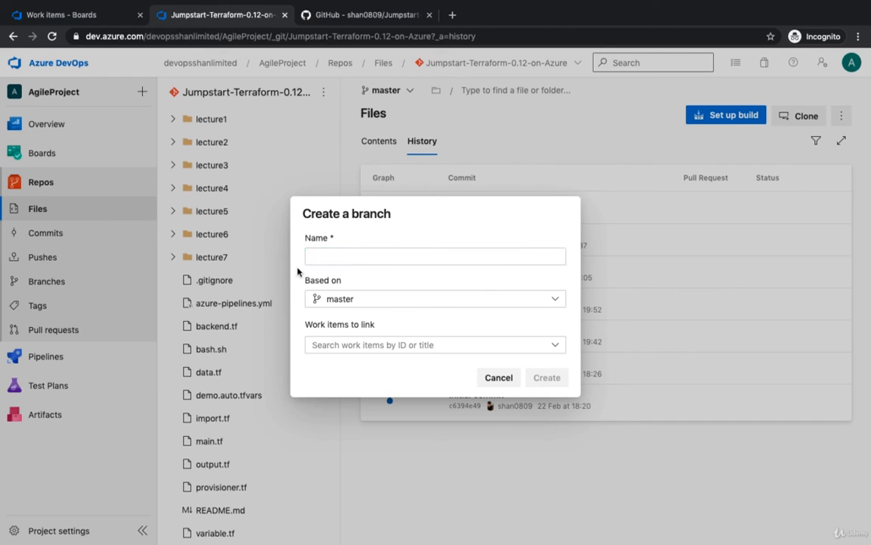
pyautogui.click(499, 377)
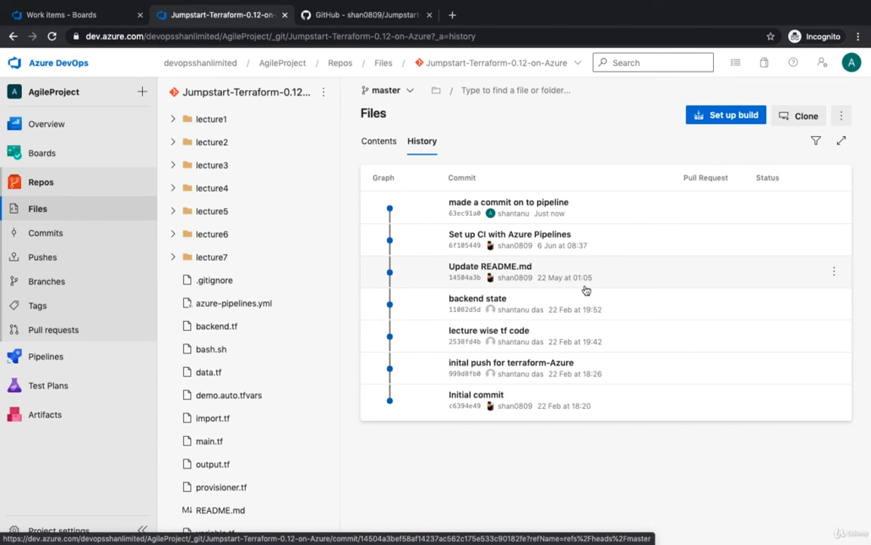
# Step: View the repository's Commits and Tags pages
pyautogui.click(94, 237)
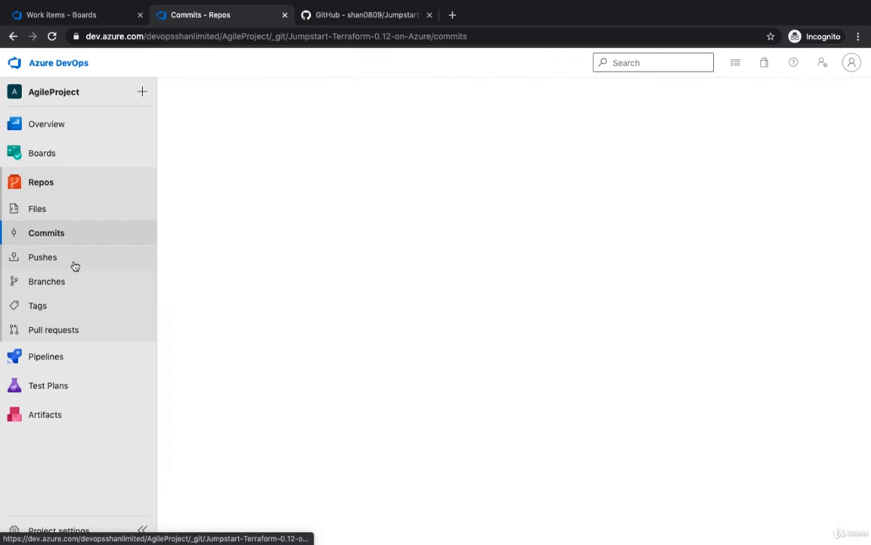
pyautogui.click(55, 308)
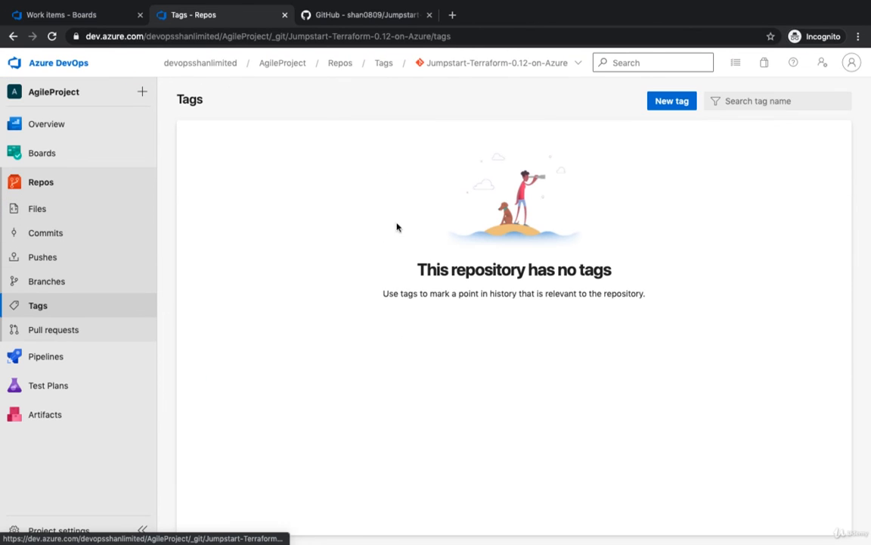